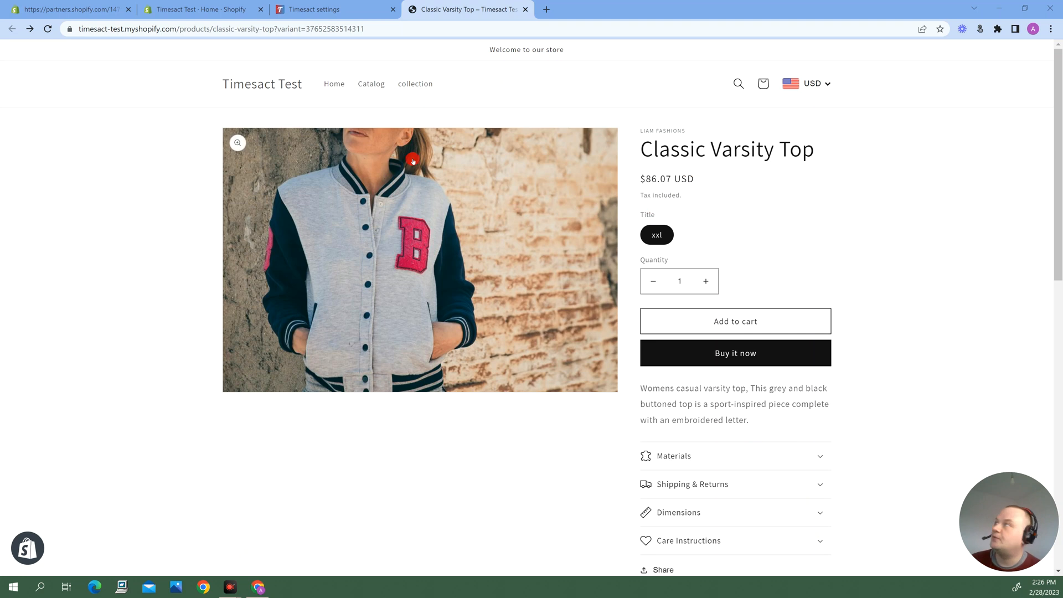
# Switch to the Timesact settings and open the global default In Stock template for editing
pyautogui.click(285, 6)
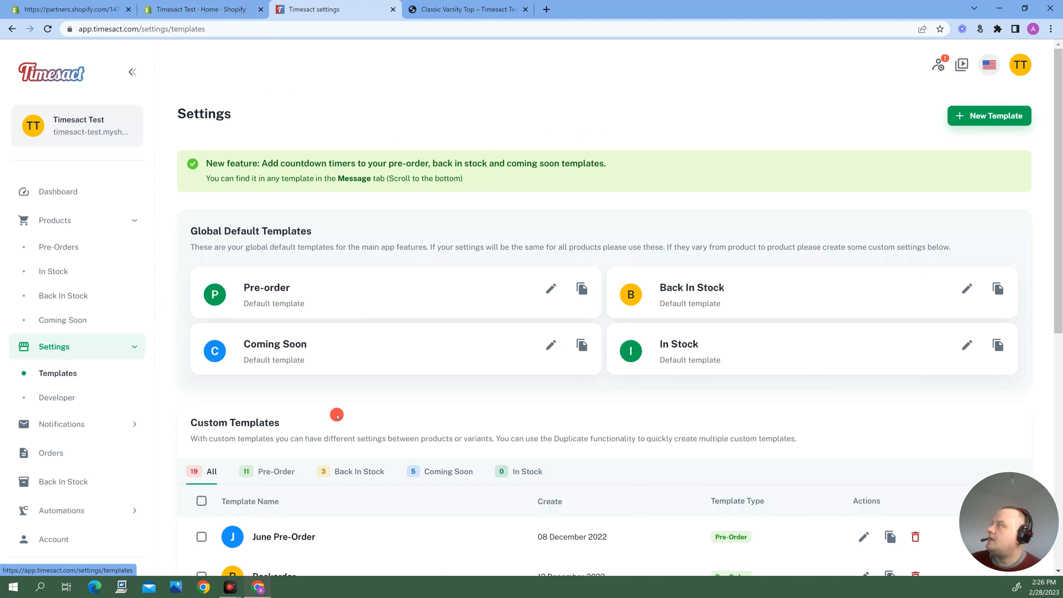
pyautogui.click(61, 376)
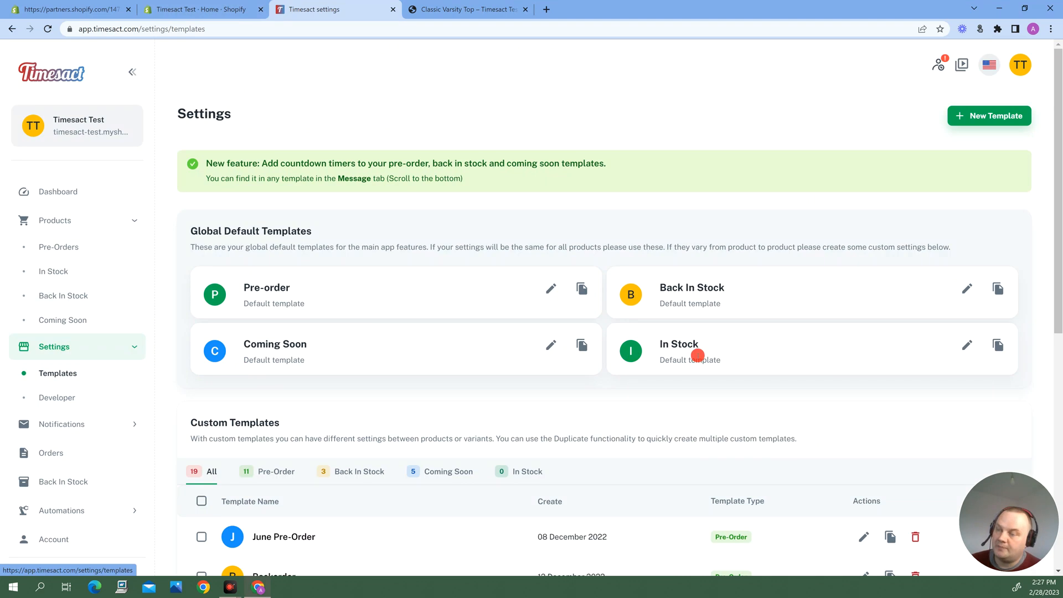
pyautogui.click(967, 345)
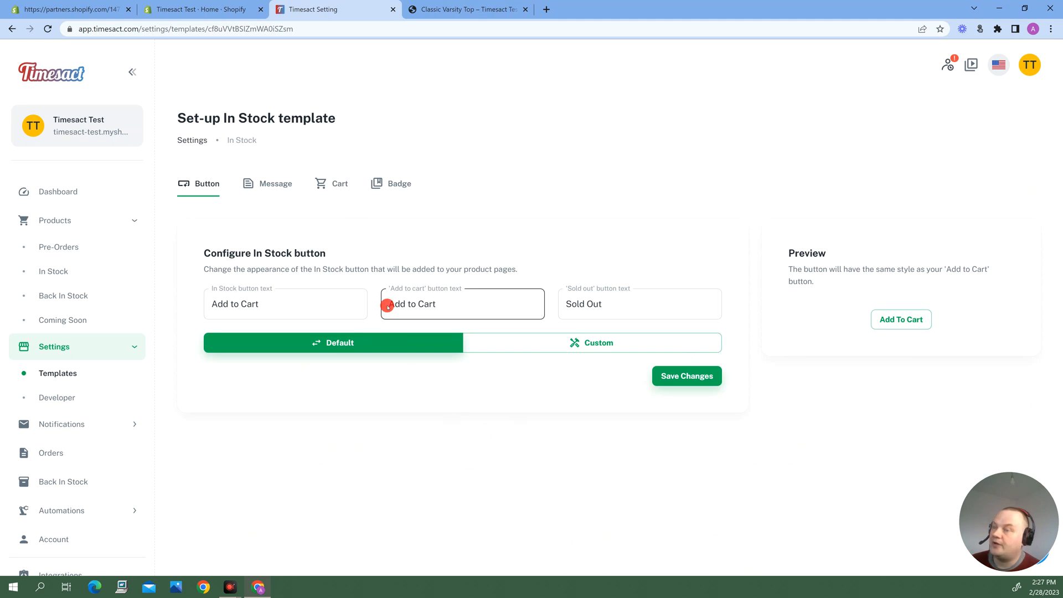
# Review the In Stock template's message, countdown timer, cart label and badge settings
pyautogui.click(271, 189)
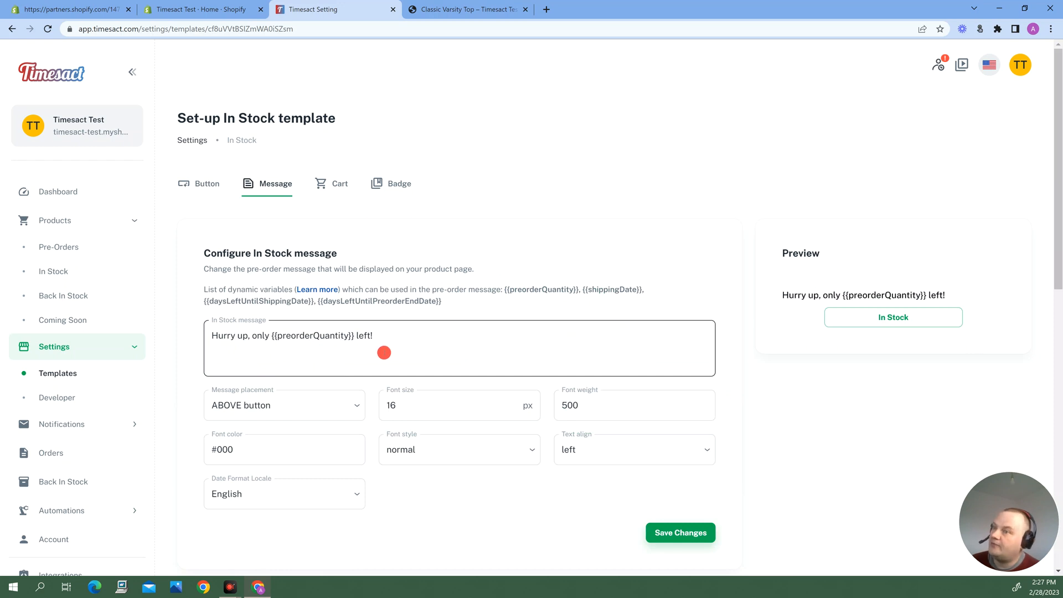
pyautogui.click(338, 183)
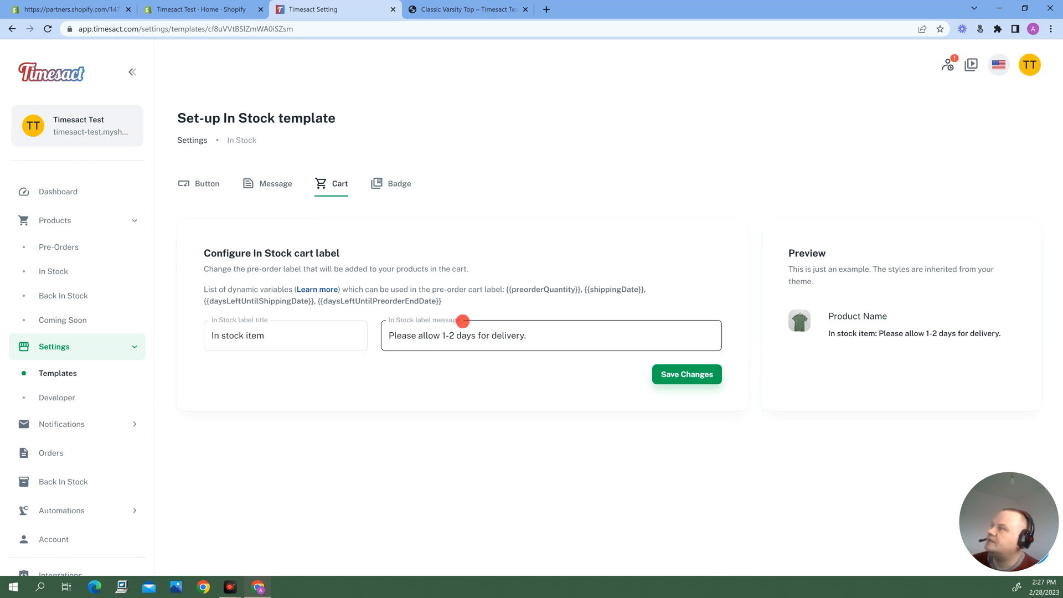
pyautogui.click(288, 188)
pyautogui.scroll(-5, 487, 291)
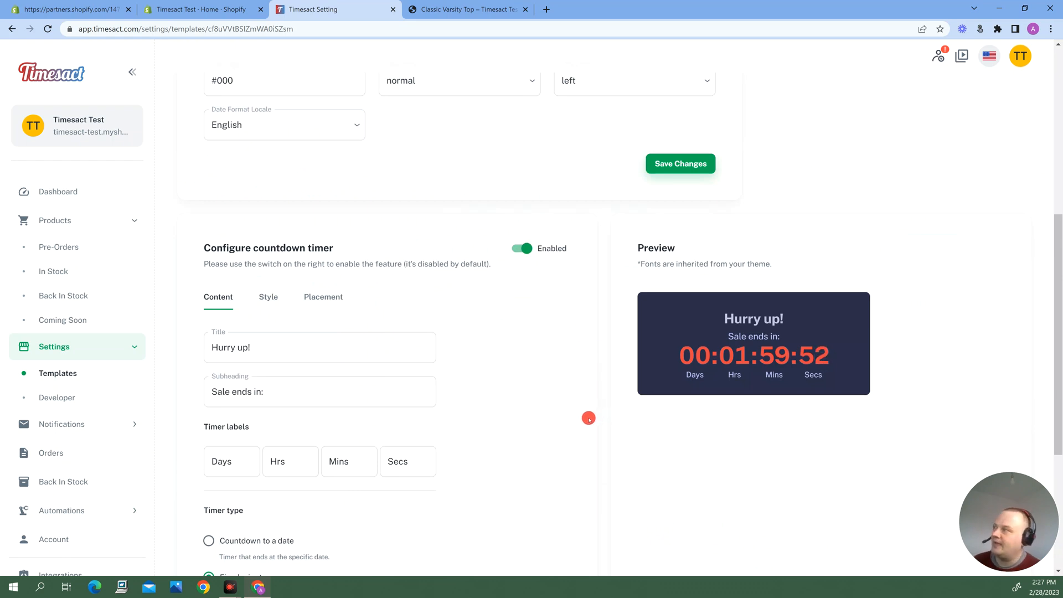
pyautogui.scroll(-3, 495, 327)
pyautogui.scroll(3, 494, 331)
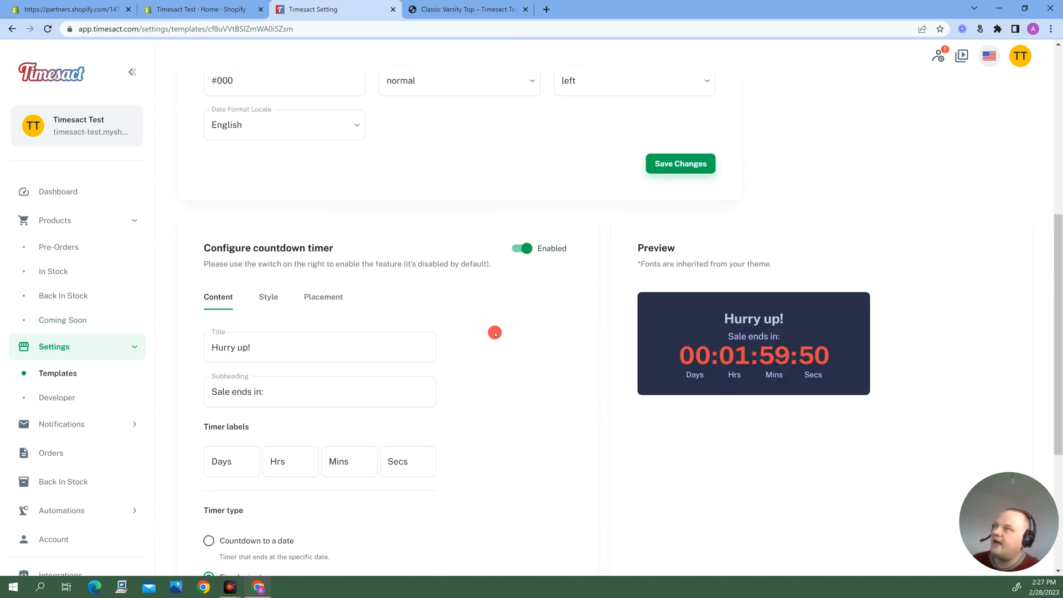
pyautogui.scroll(3, 496, 354)
pyautogui.scroll(3, 513, 423)
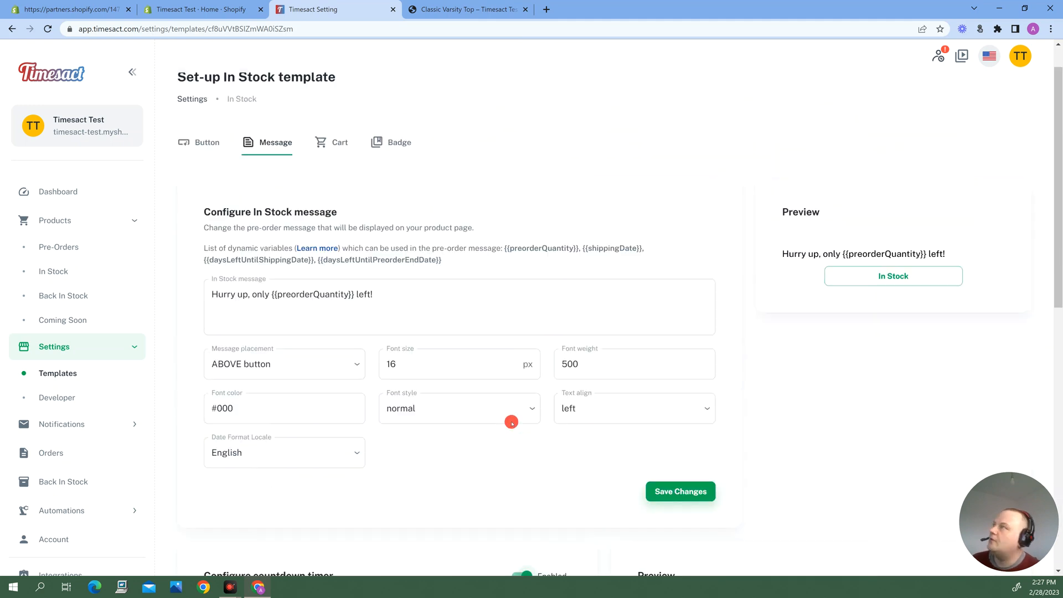
pyautogui.click(397, 187)
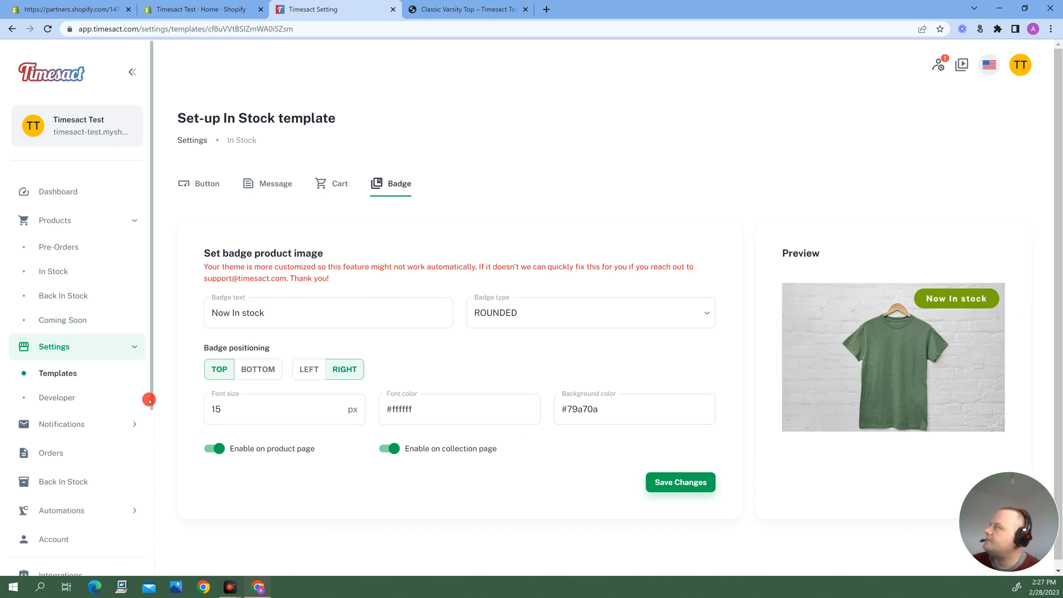
# Find the In-Stock to Backorder template among the custom pre-order templates and open it for editing
pyautogui.click(53, 374)
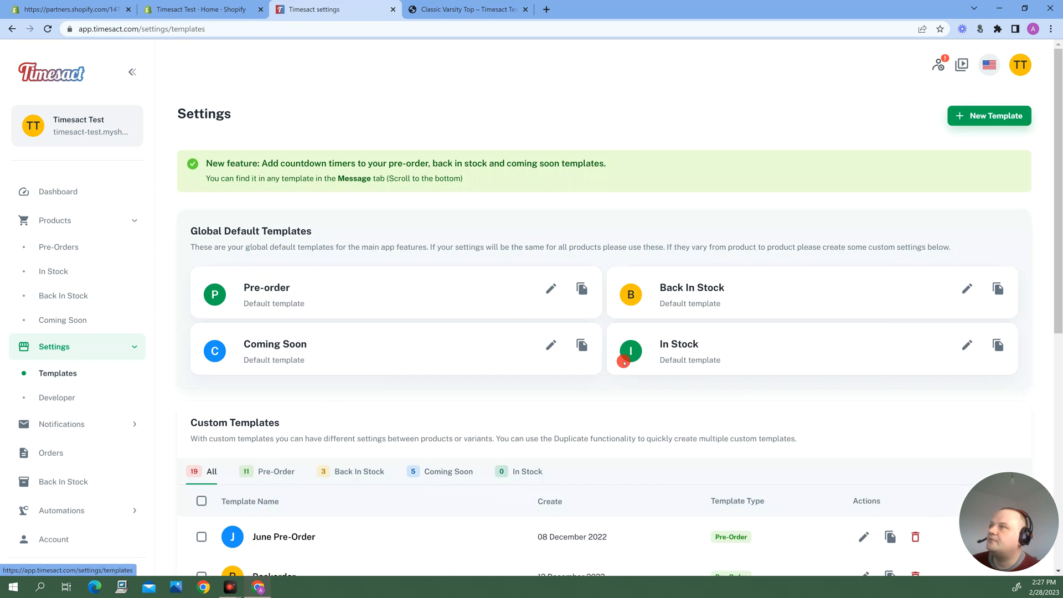
pyautogui.click(269, 472)
pyautogui.scroll(-8, 681, 474)
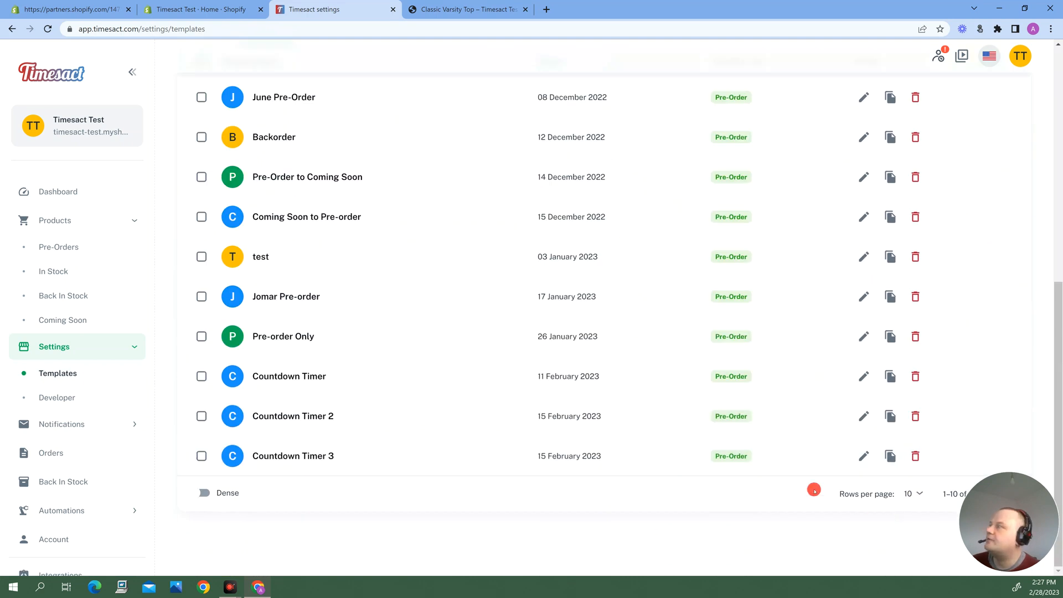
pyautogui.scroll(2, 614, 422)
pyautogui.scroll(6, 613, 422)
pyautogui.scroll(-3, 681, 445)
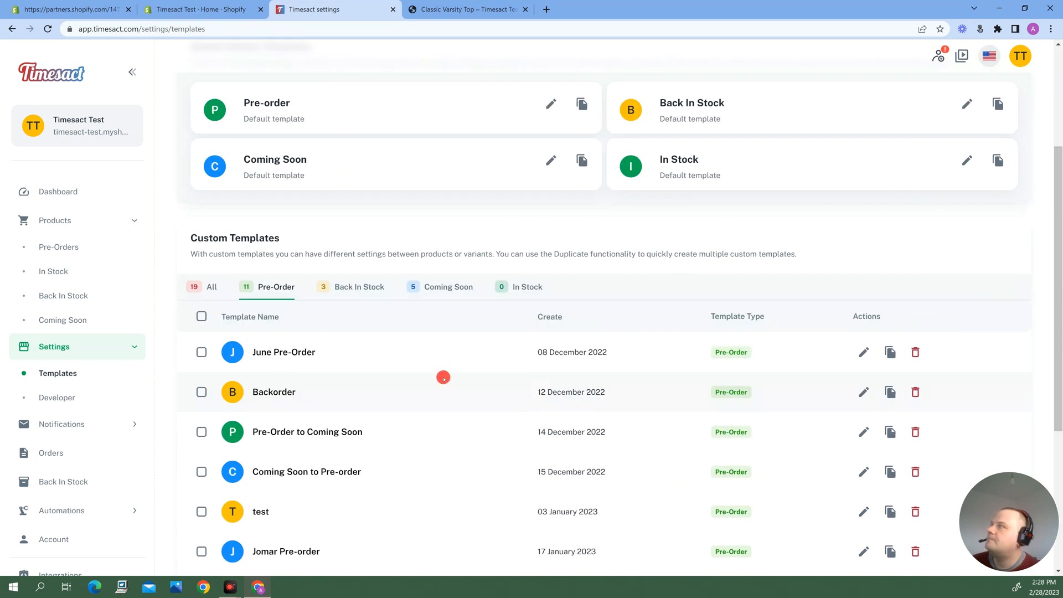
pyautogui.scroll(-5, 449, 399)
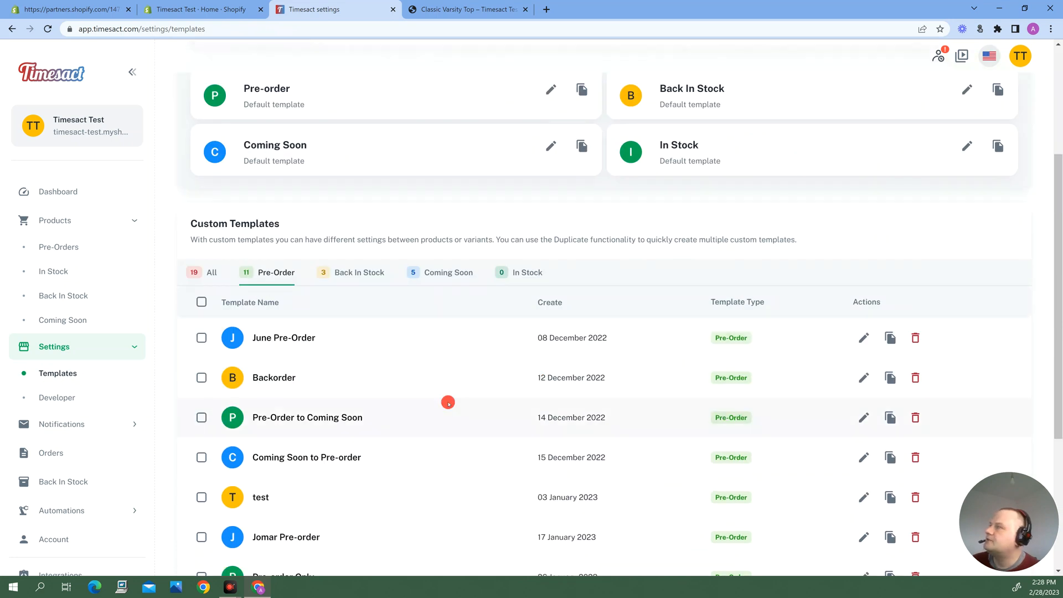
pyautogui.moveTo(996, 480); pyautogui.dragTo(936, 533)
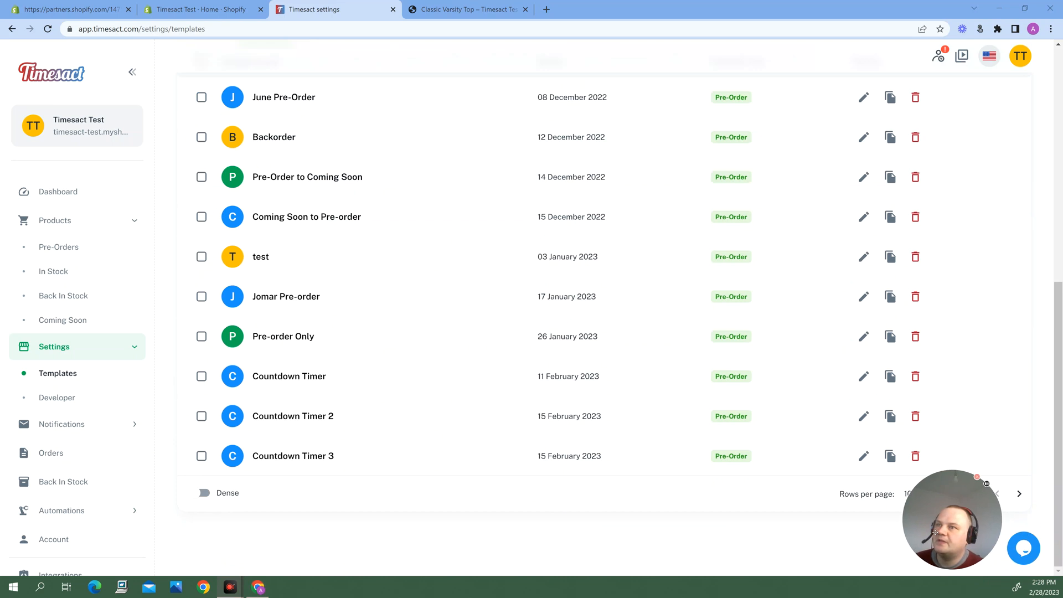
pyautogui.click(1013, 492)
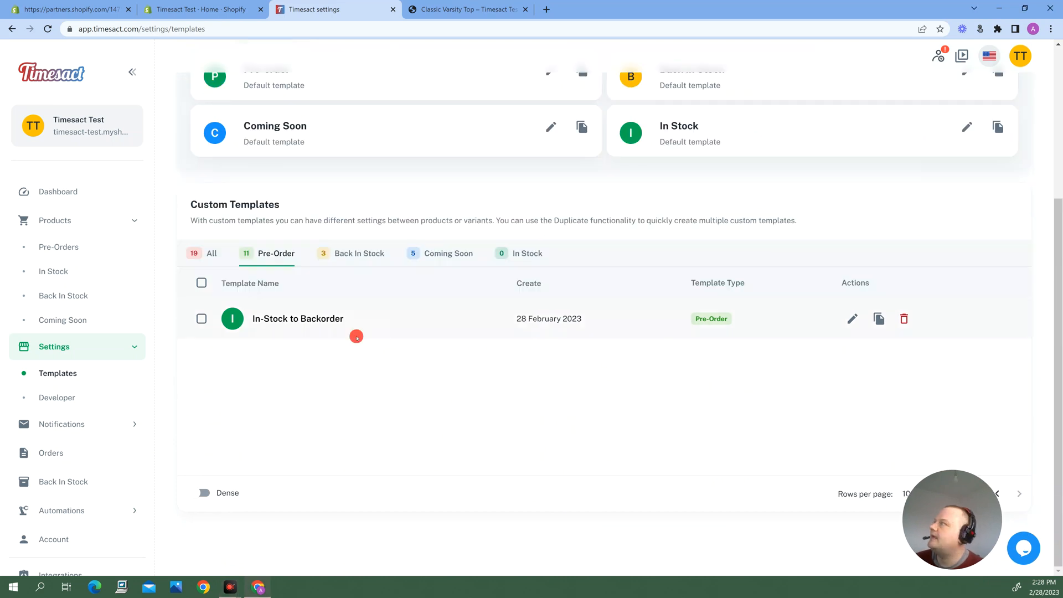
pyautogui.click(853, 319)
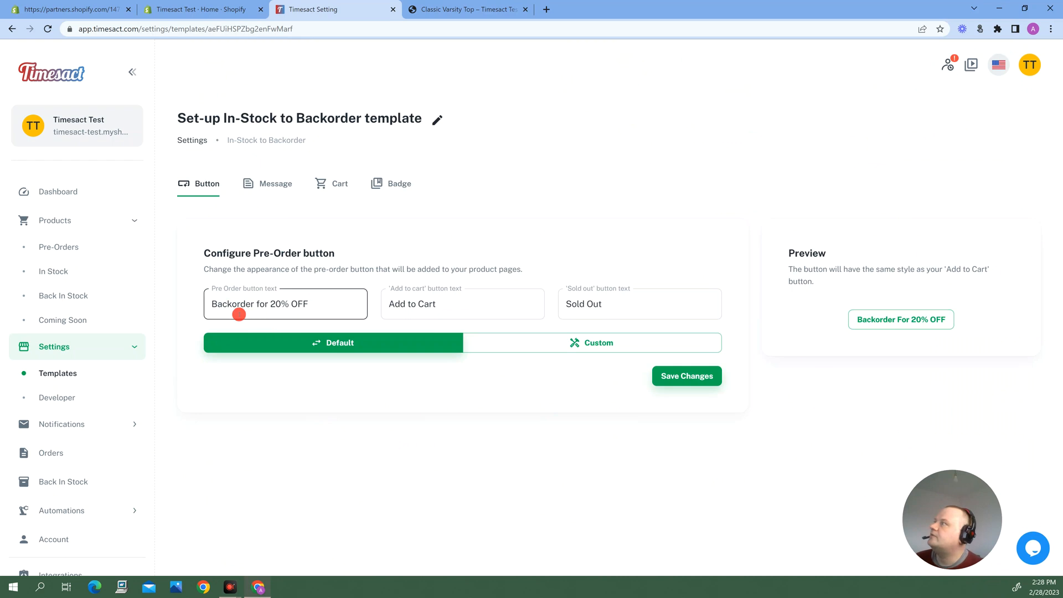
# Review the message, cart label and badge settings of the In-Stock to Backorder template
pyautogui.click(276, 184)
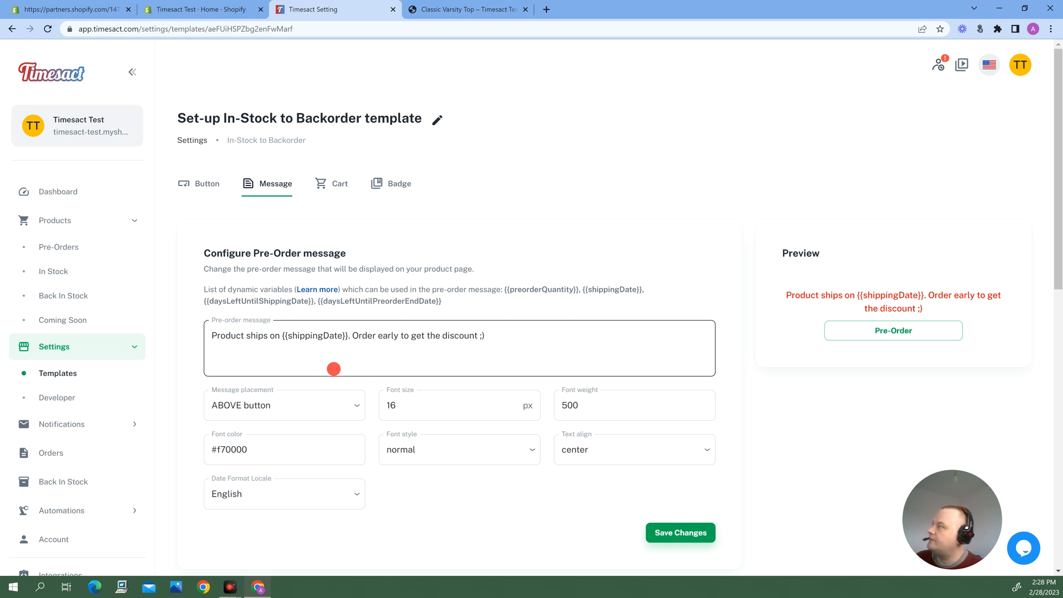
pyautogui.click(328, 183)
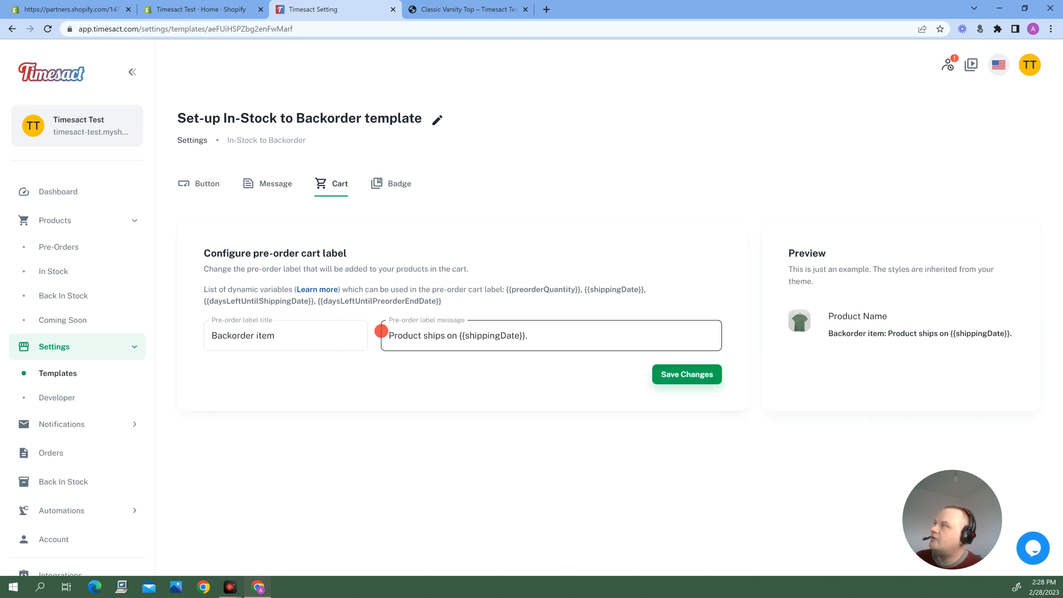
pyautogui.click(392, 182)
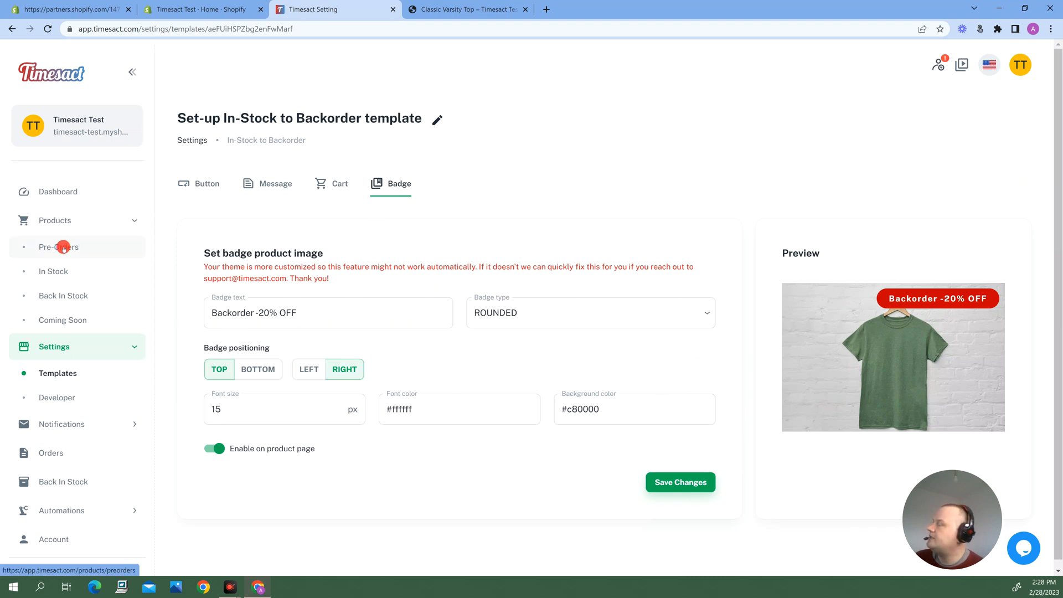
# Start adding products from the In Stock product list, select Classic Varsity Top with its xxl variant, and continue to its configuration
pyautogui.click(56, 272)
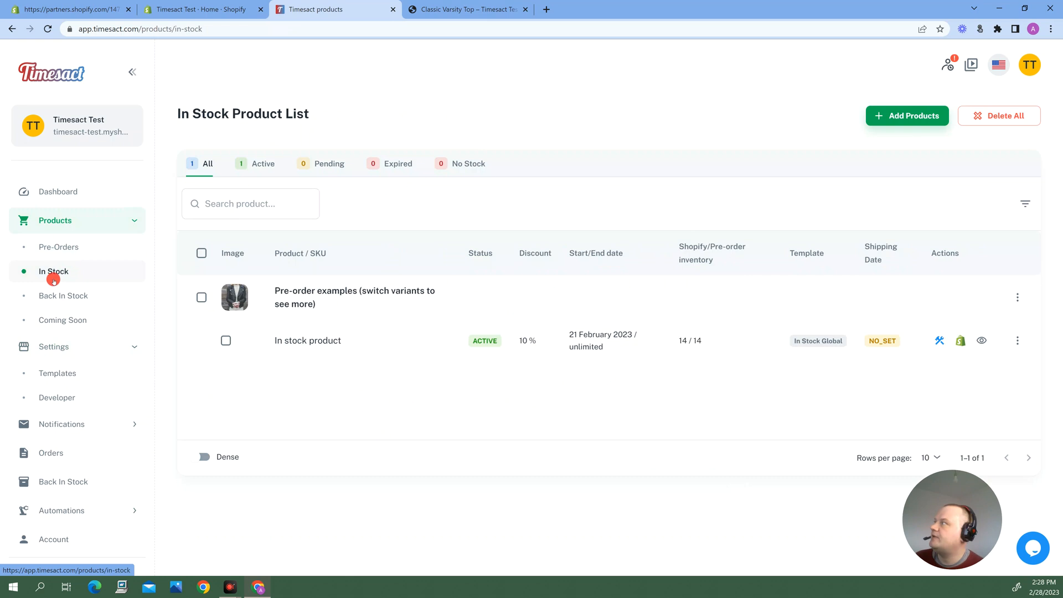
pyautogui.click(903, 116)
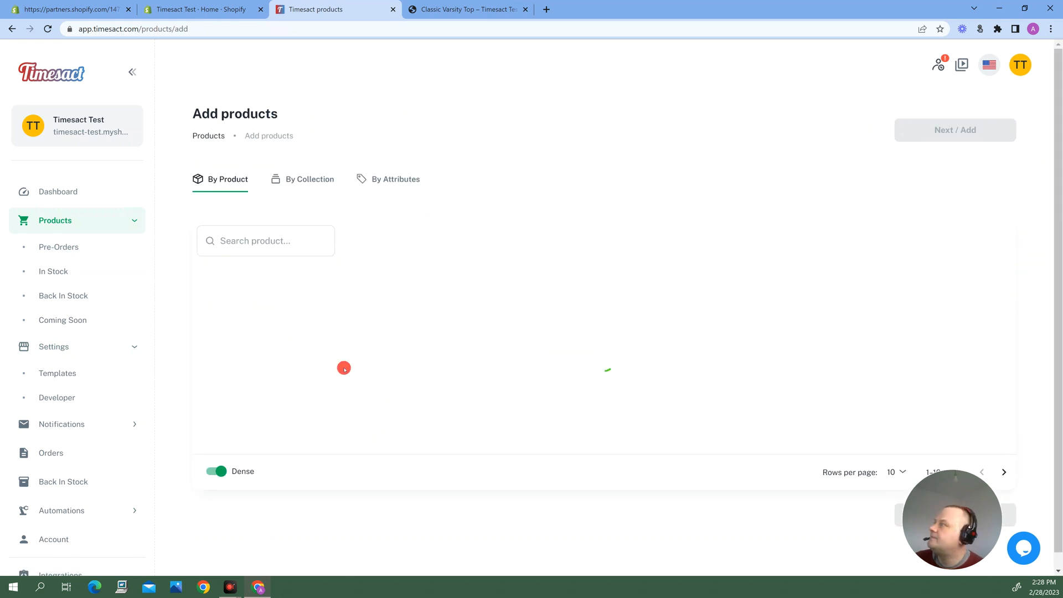
pyautogui.scroll(-6, 337, 364)
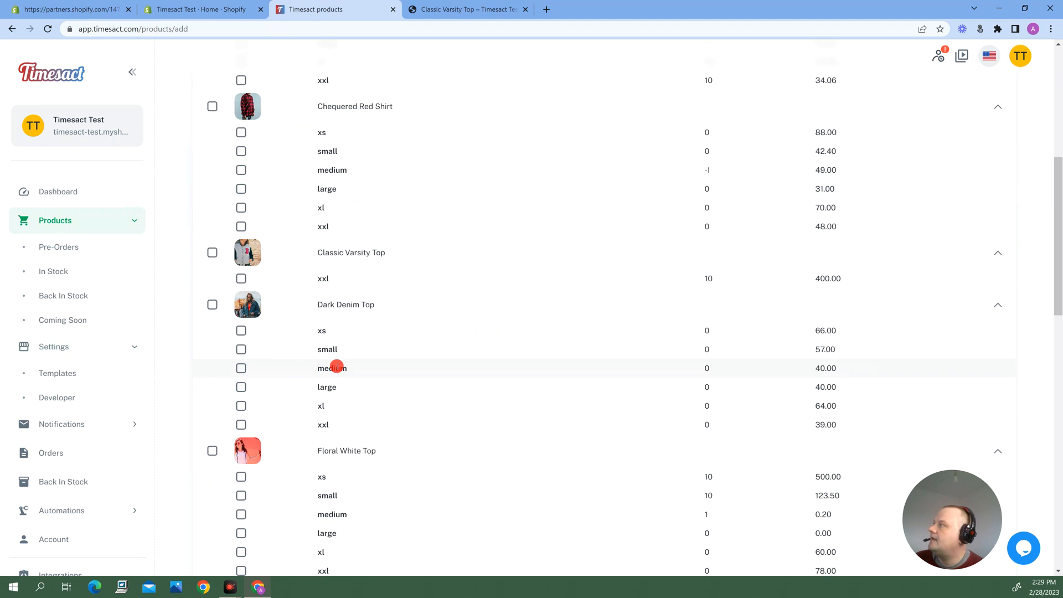
pyautogui.click(212, 252)
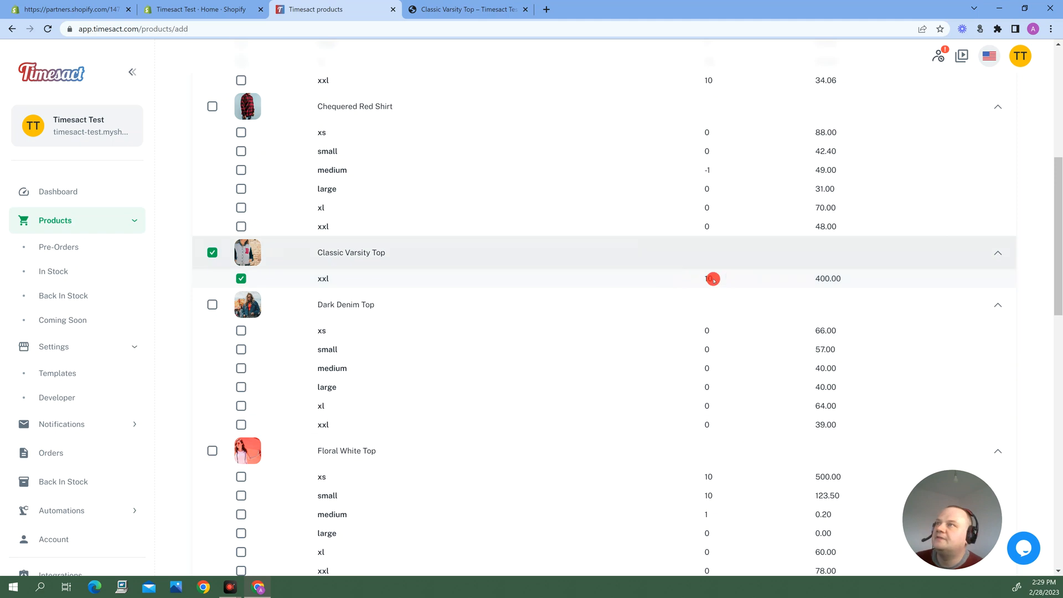
pyautogui.scroll(-15, 1004, 468)
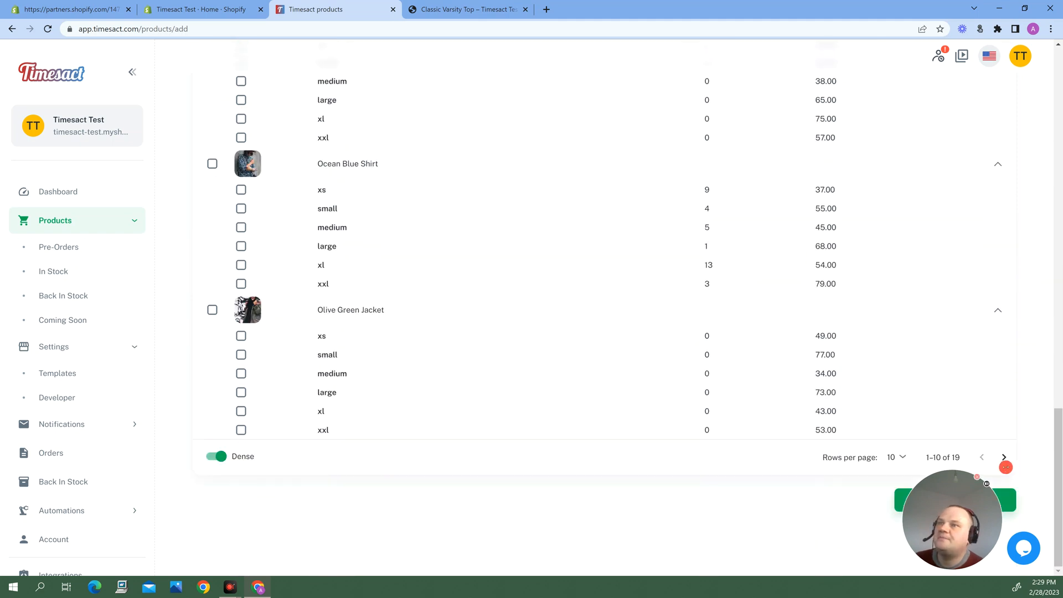
pyautogui.click(1005, 500)
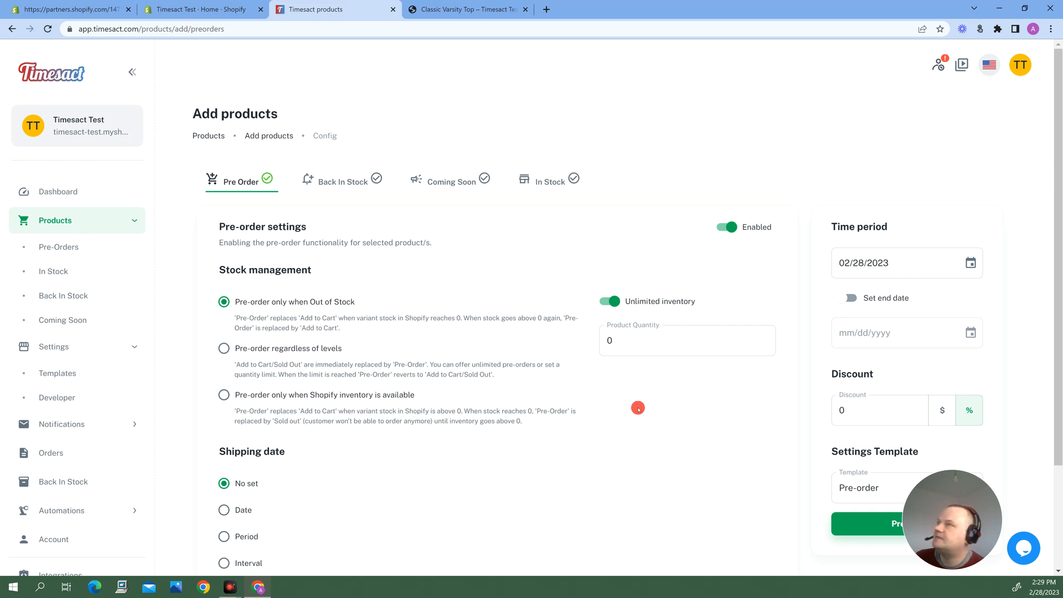
# Set the pre-order discount to 20% and assign the In-Stock to Backorder template
pyautogui.click(844, 411)
pyautogui.click(844, 411)
pyautogui.write('2')
pyautogui.click(761, 433)
pyautogui.click(870, 367)
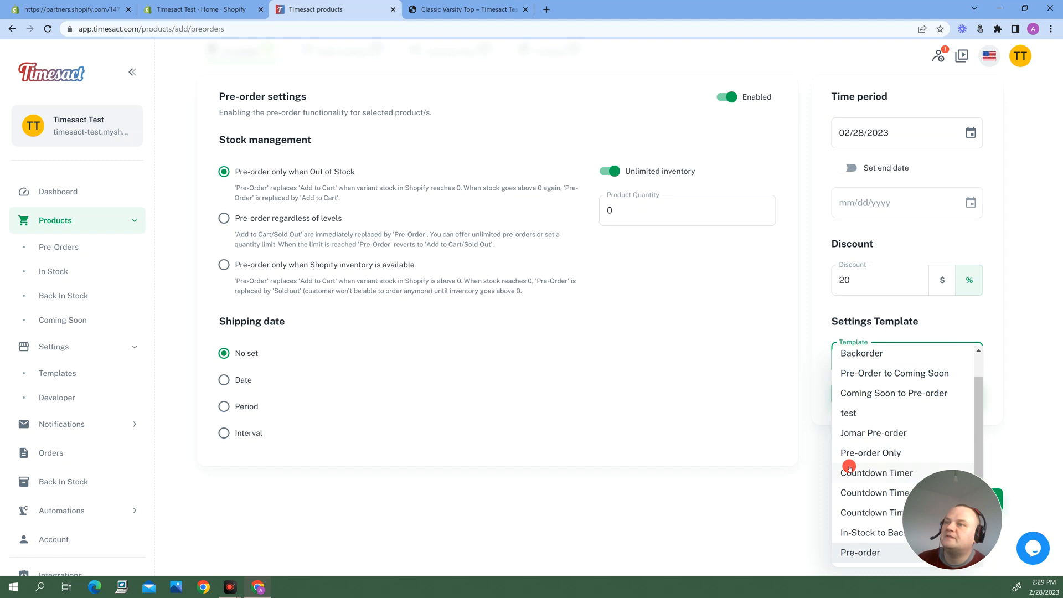
pyautogui.click(856, 532)
pyautogui.scroll(3, 439, 429)
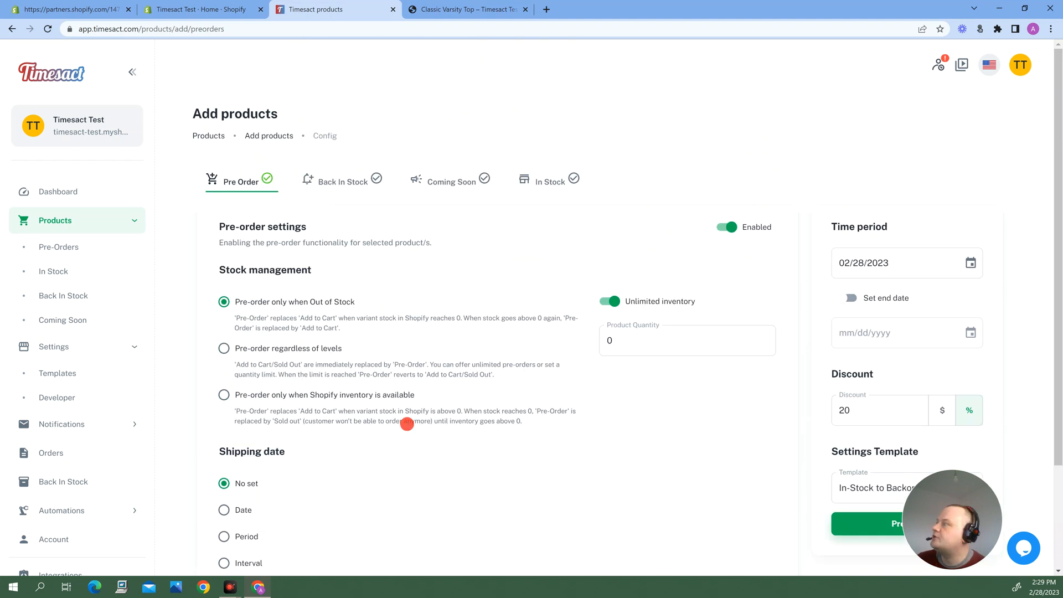
# Set the pre-order shipping date to a period of 2 weeks
pyautogui.scroll(-2, 272, 413)
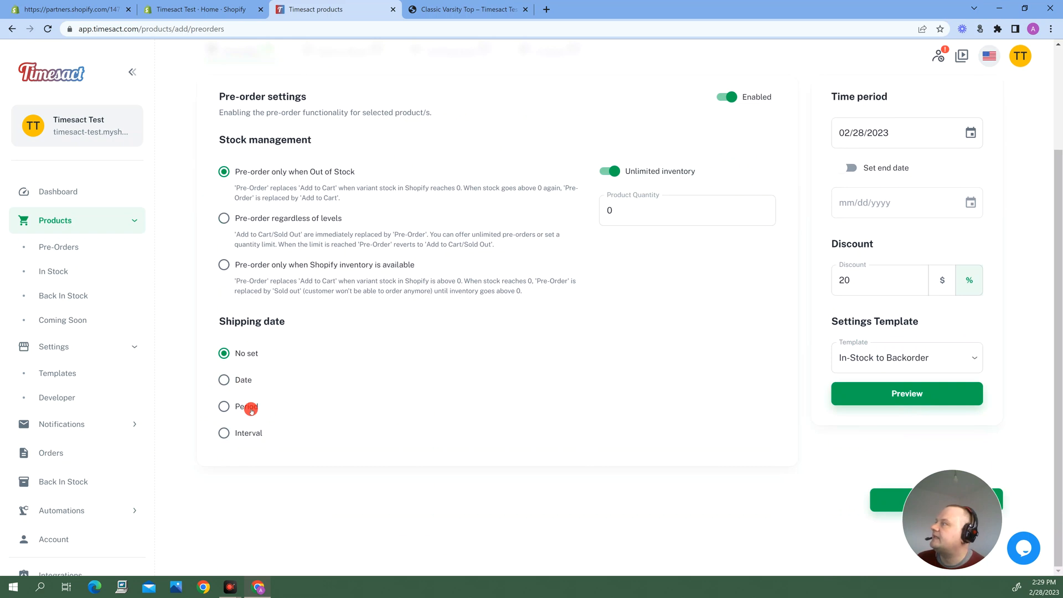
pyautogui.click(225, 407)
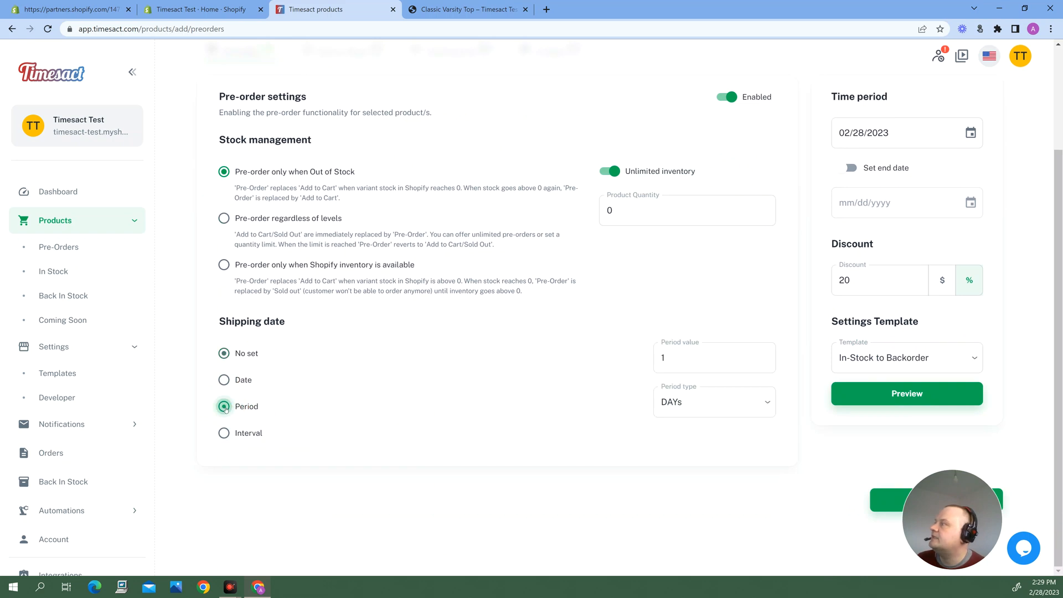
pyautogui.click(697, 403)
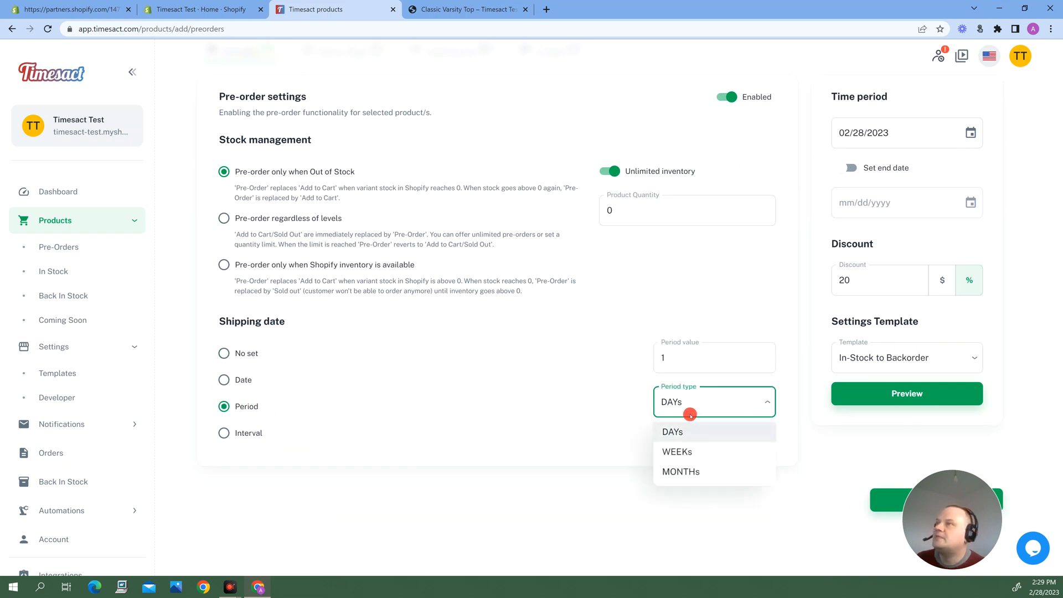
pyautogui.click(682, 453)
pyautogui.doubleClick(657, 356)
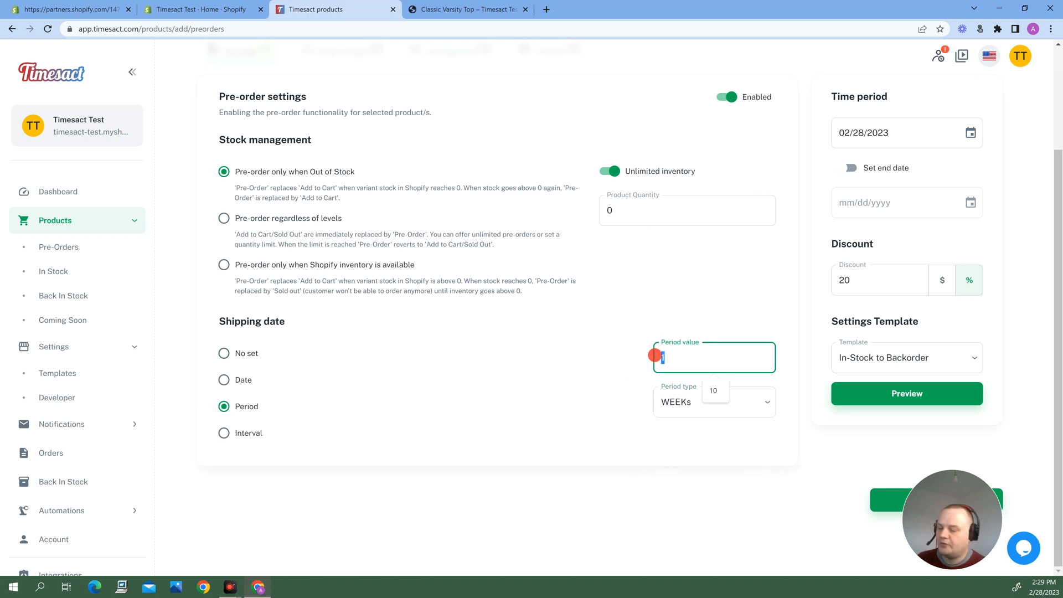
pyautogui.write('2')
pyautogui.click(599, 386)
pyautogui.scroll(3, 592, 387)
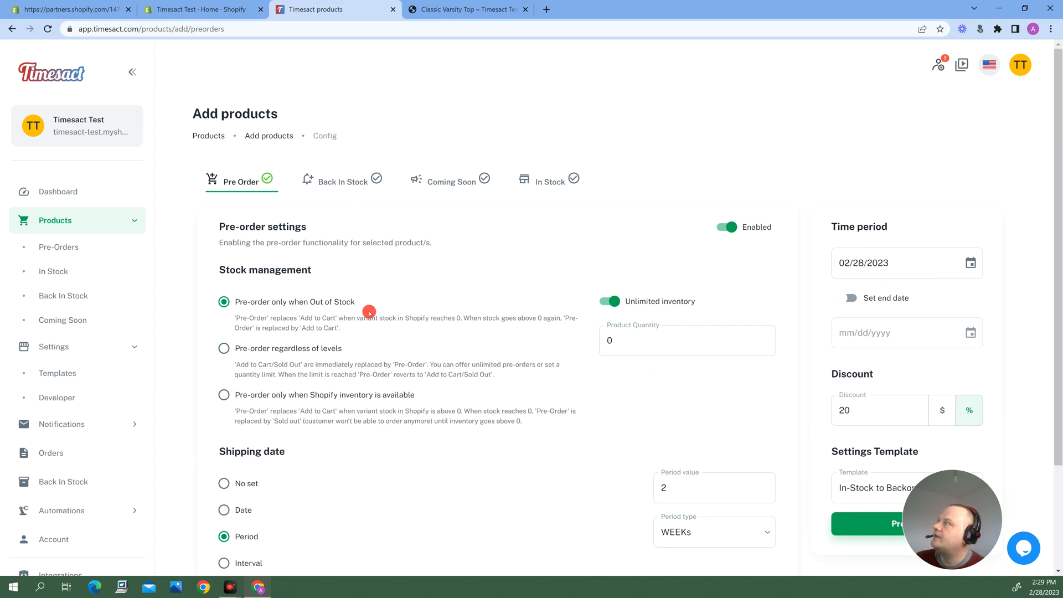
# Set the discount in the product's In Stock settings to 10%
pyautogui.click(551, 183)
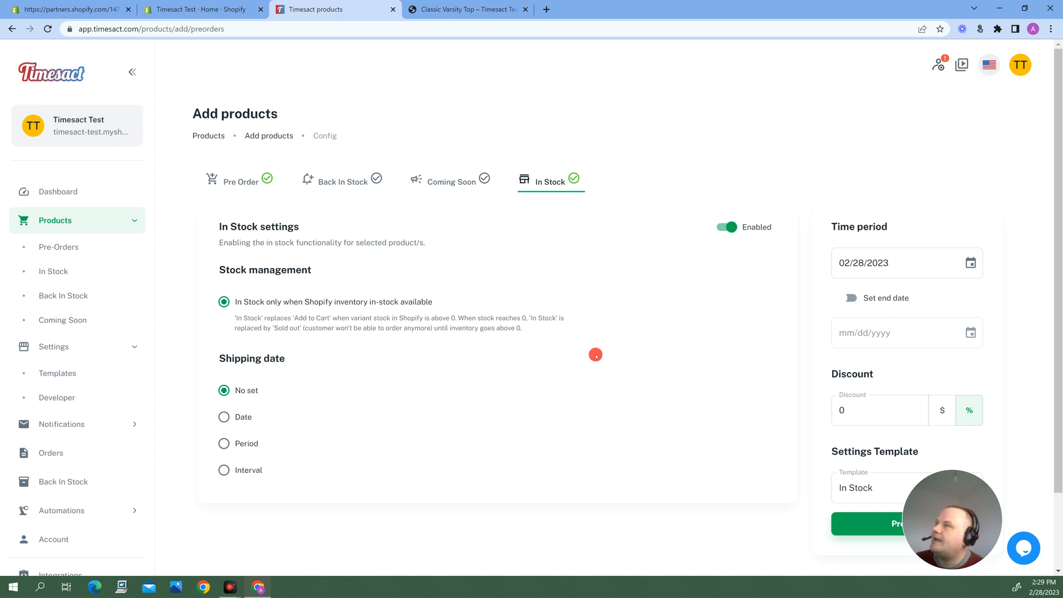
pyautogui.click(837, 414)
pyautogui.write('1')
pyautogui.click(649, 425)
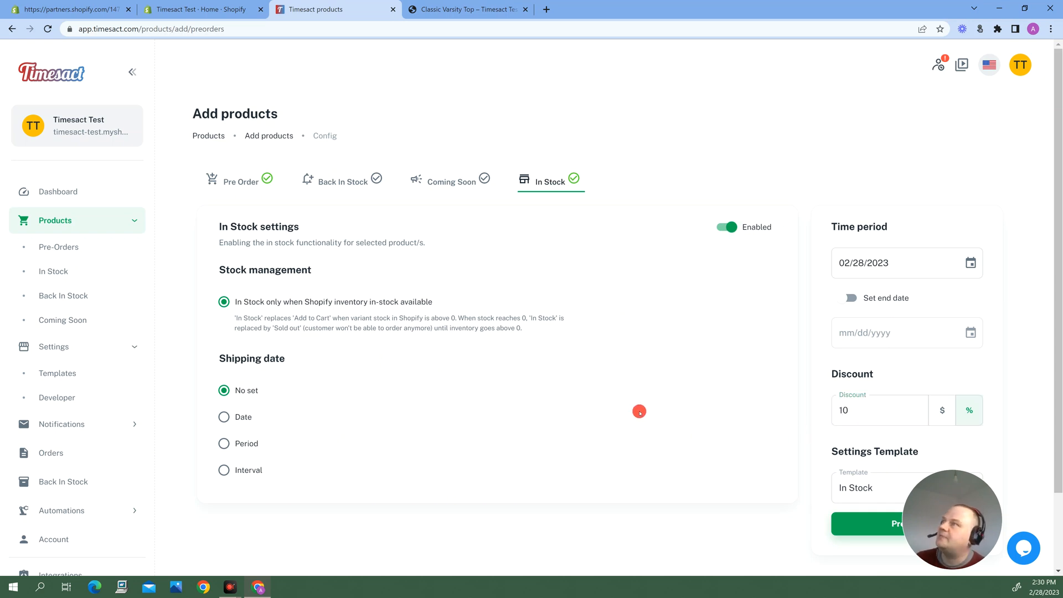
pyautogui.scroll(-1, 640, 409)
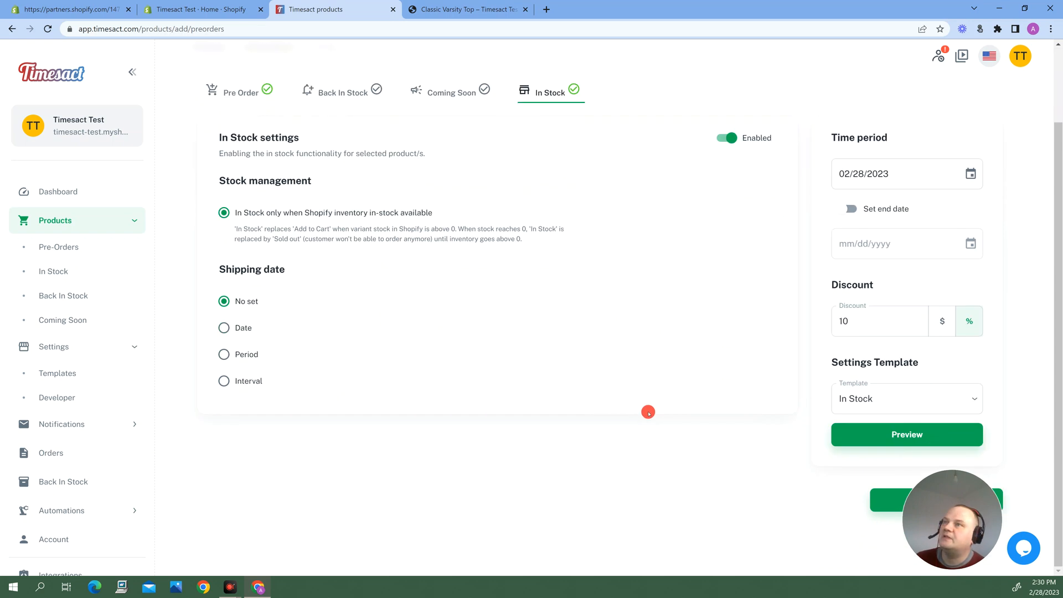
# Save the Classic Varsity Top configuration and open the pre-order product list to check the status of its xxl variant
pyautogui.scroll(1, 708, 476)
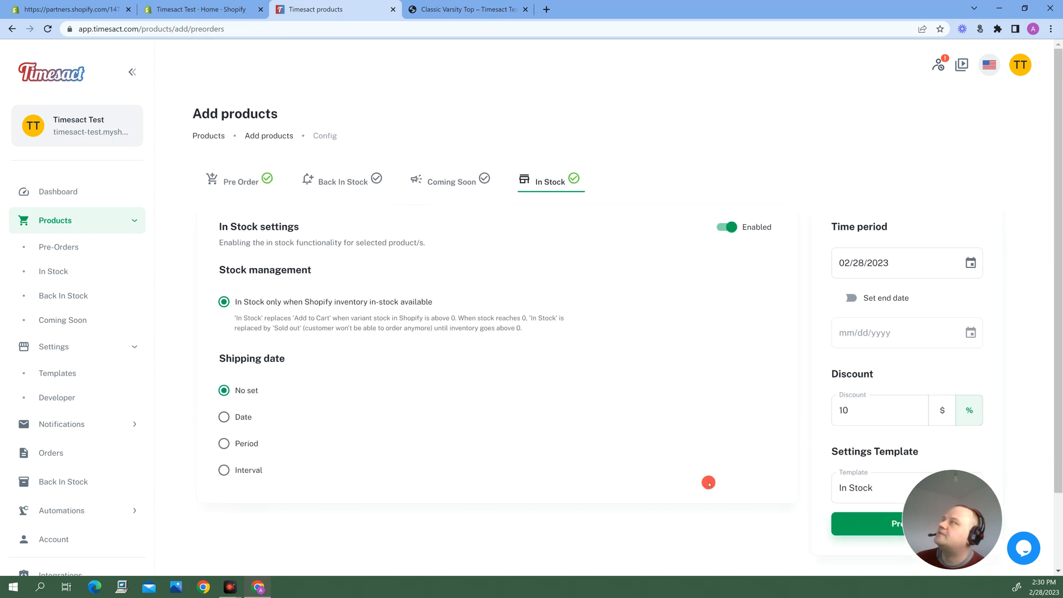
pyautogui.scroll(-1, 715, 484)
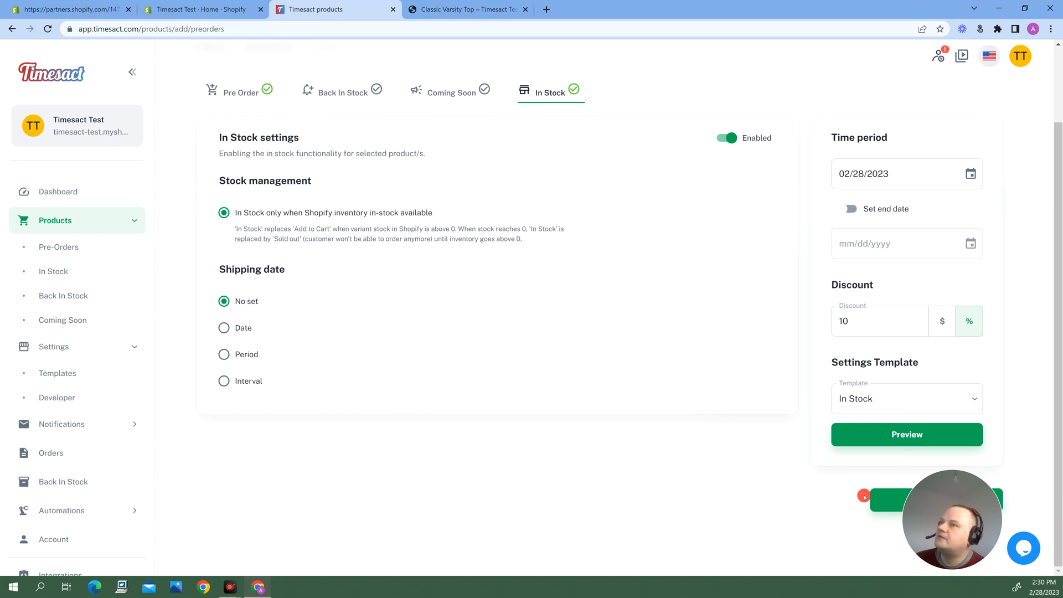
pyautogui.click(884, 503)
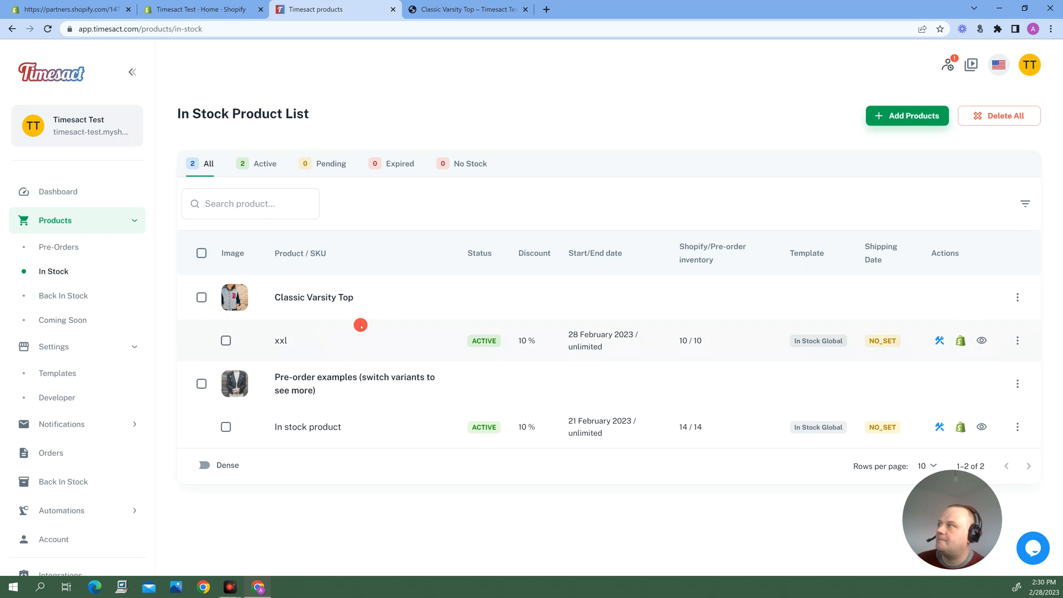
pyautogui.click(54, 247)
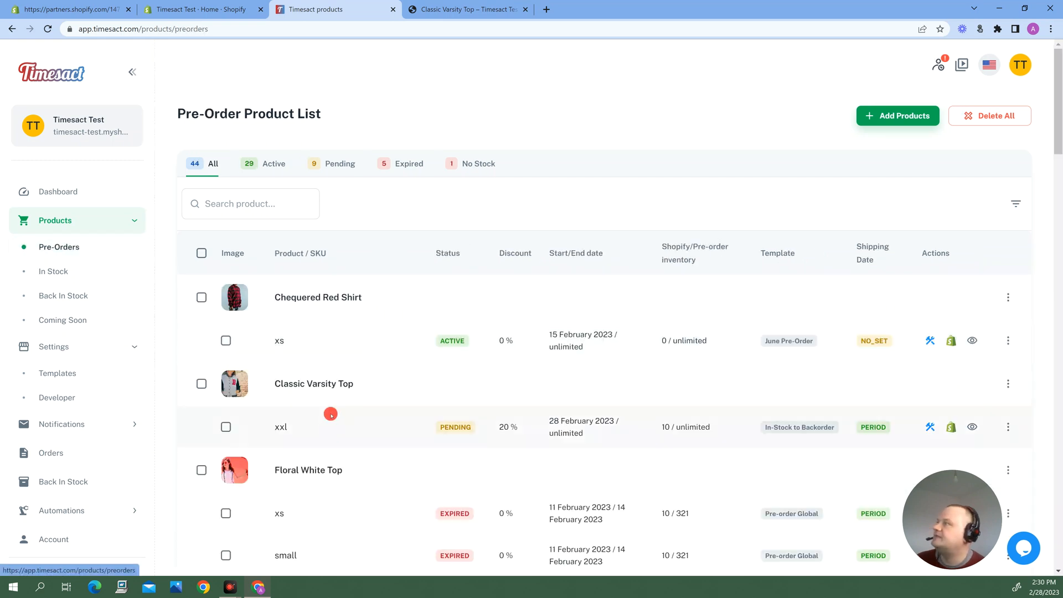
pyautogui.moveTo(451, 429)
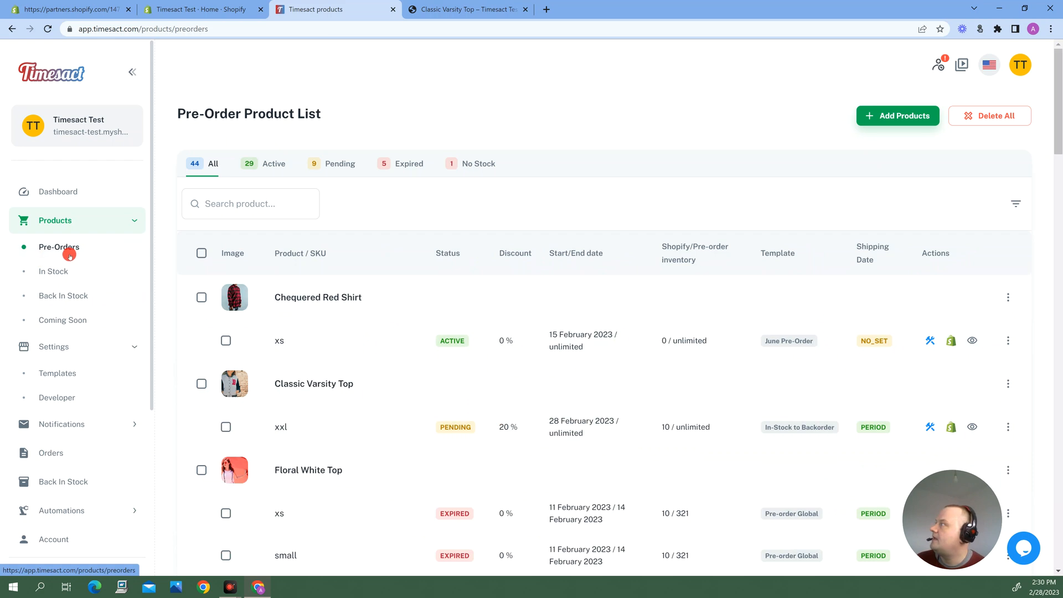
# Reload the Classic Varsity Top storefront page, add the in-stock xxl item to the cart, and dismiss the cart notification
pyautogui.click(449, 2)
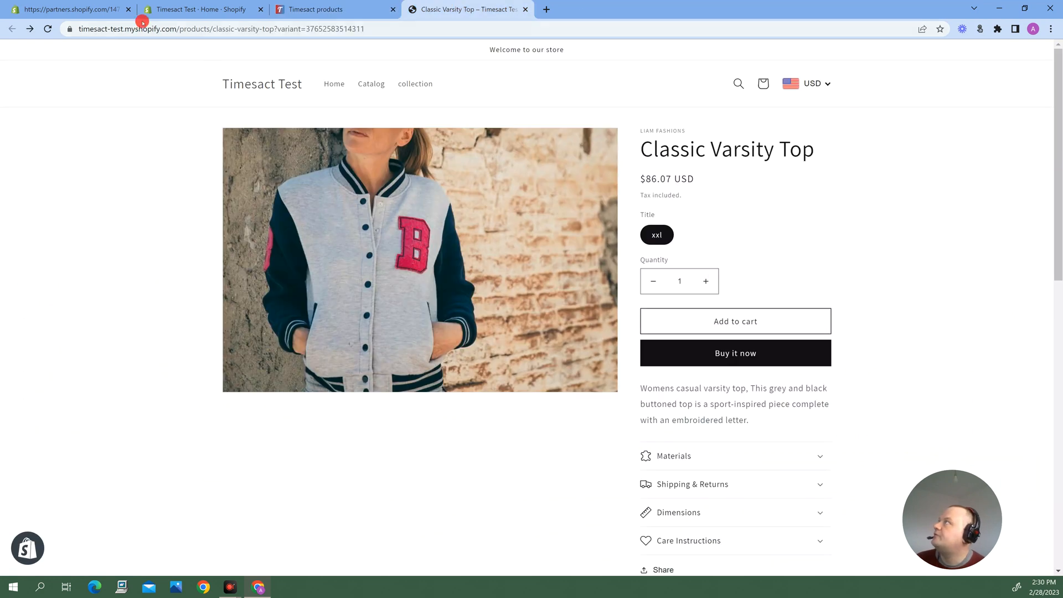
pyautogui.click(48, 28)
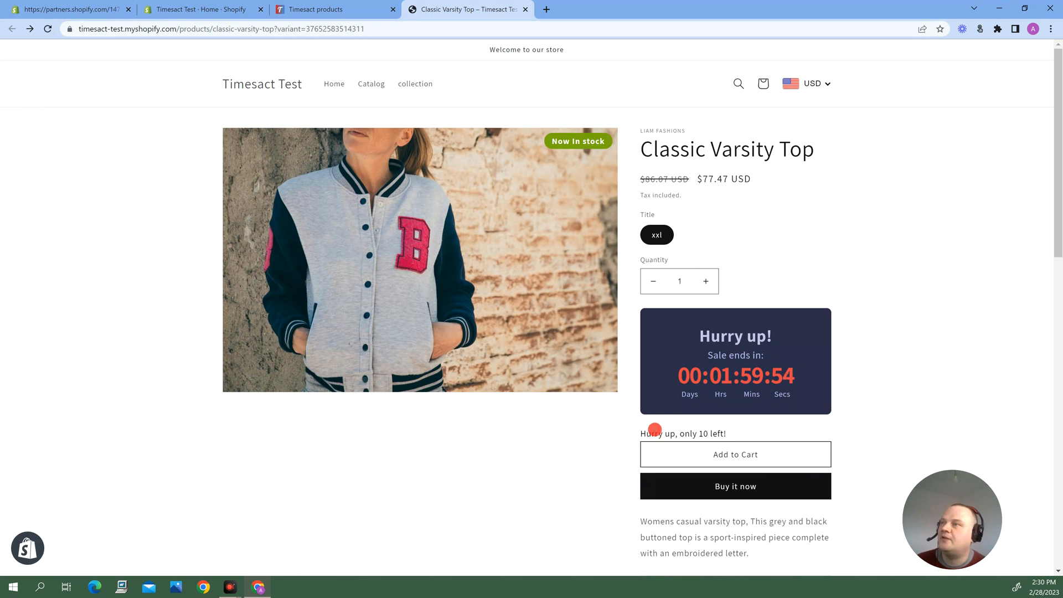
pyautogui.click(740, 459)
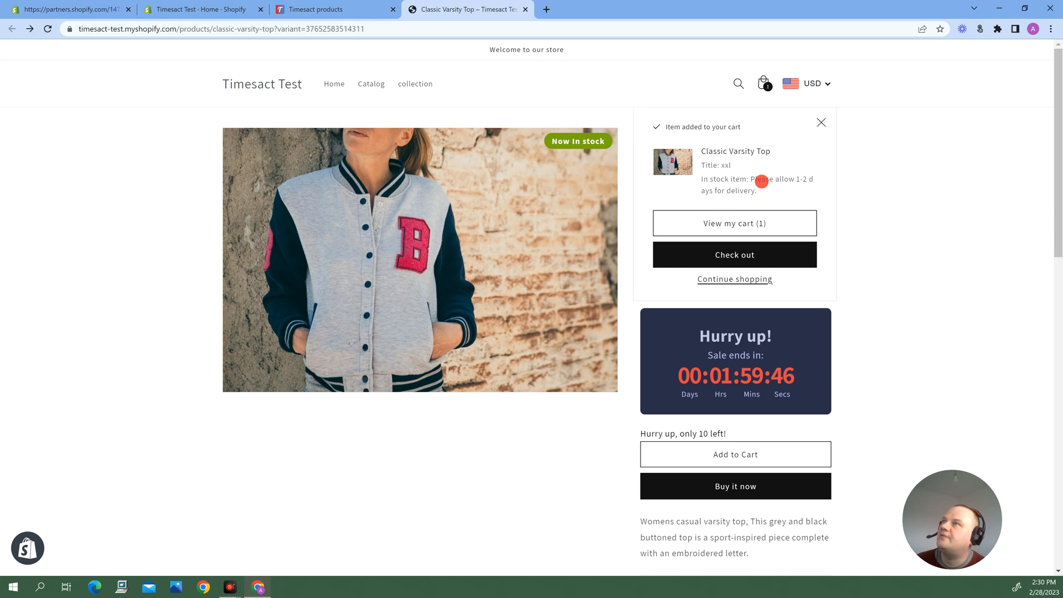
pyautogui.click(821, 122)
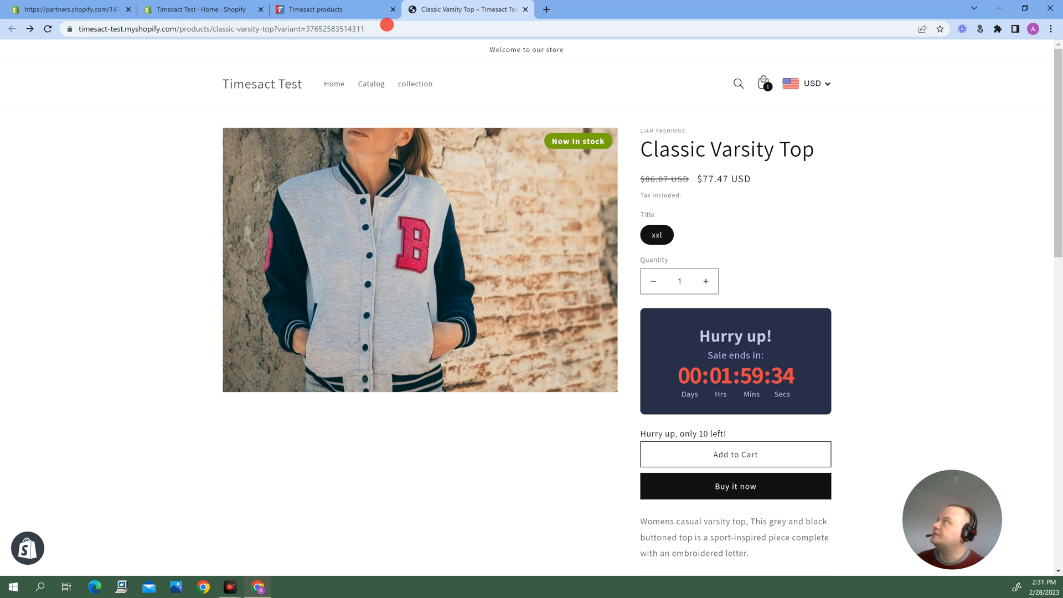
# Open Classic Varsity Top's xxl variant in Shopify admin from the Timesact pre-order list, continuing with the existing account
pyautogui.click(320, 7)
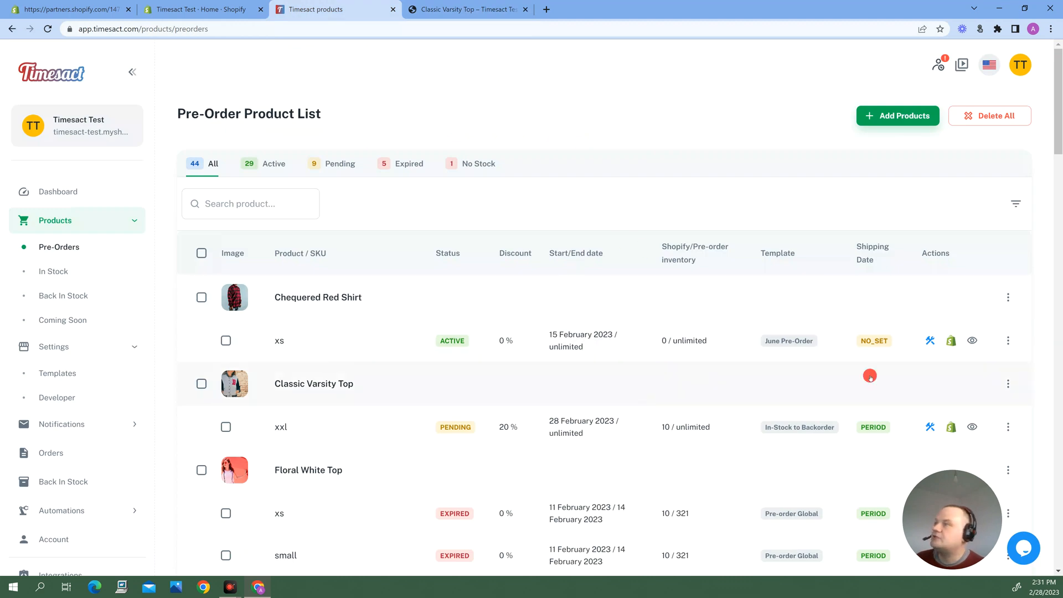
pyautogui.click(951, 427)
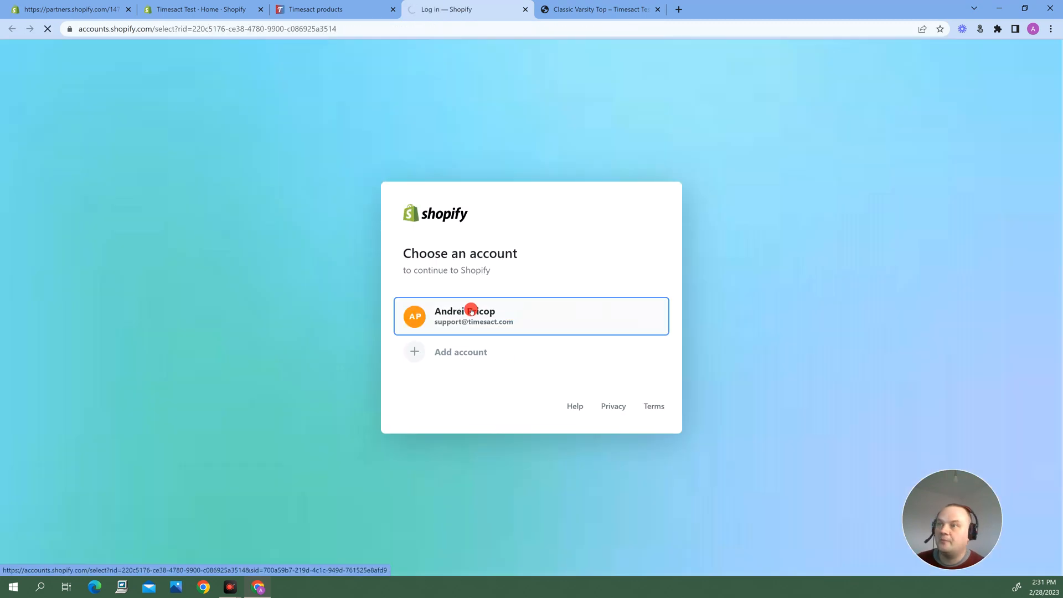
pyautogui.click(470, 311)
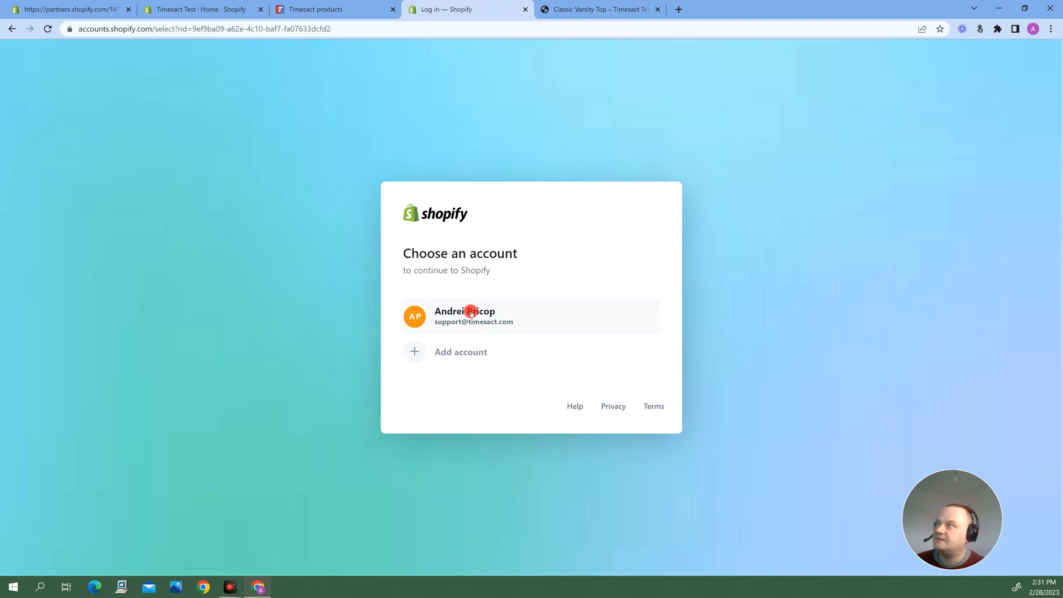
pyautogui.click(464, 314)
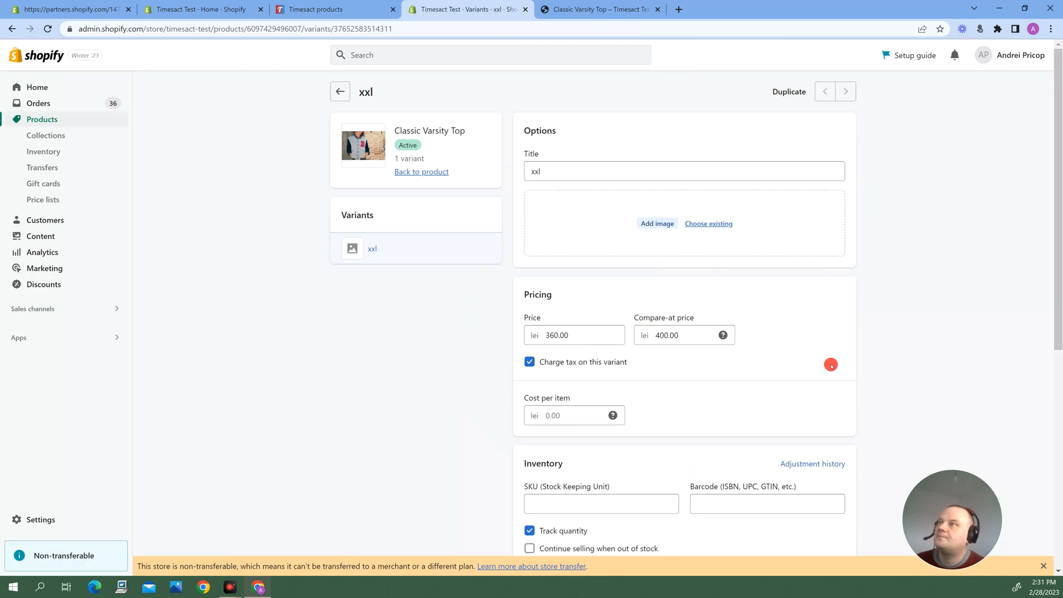
# Set the available inventory of the Classic Varsity Top xxl variant to 0 and save the quantity
pyautogui.scroll(-3, 633, 389)
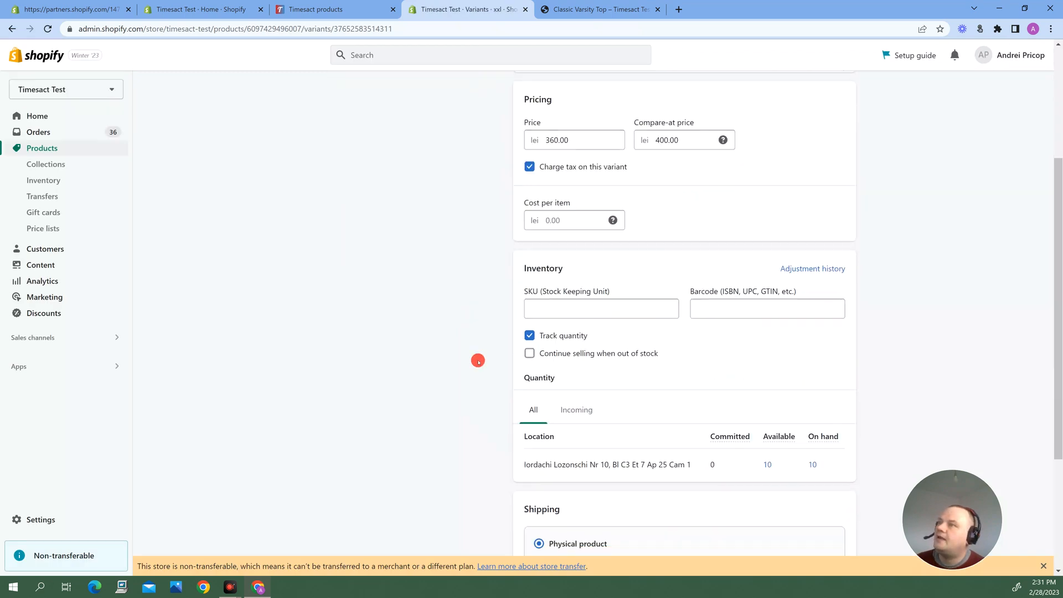
pyautogui.scroll(-3, 648, 390)
pyautogui.moveTo(789, 293)
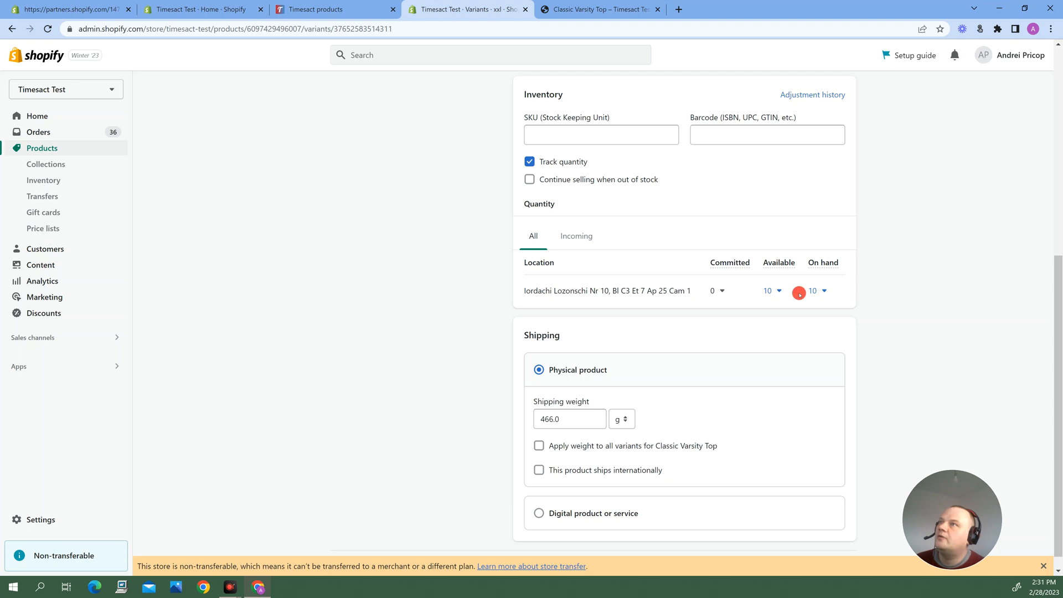
pyautogui.click(781, 292)
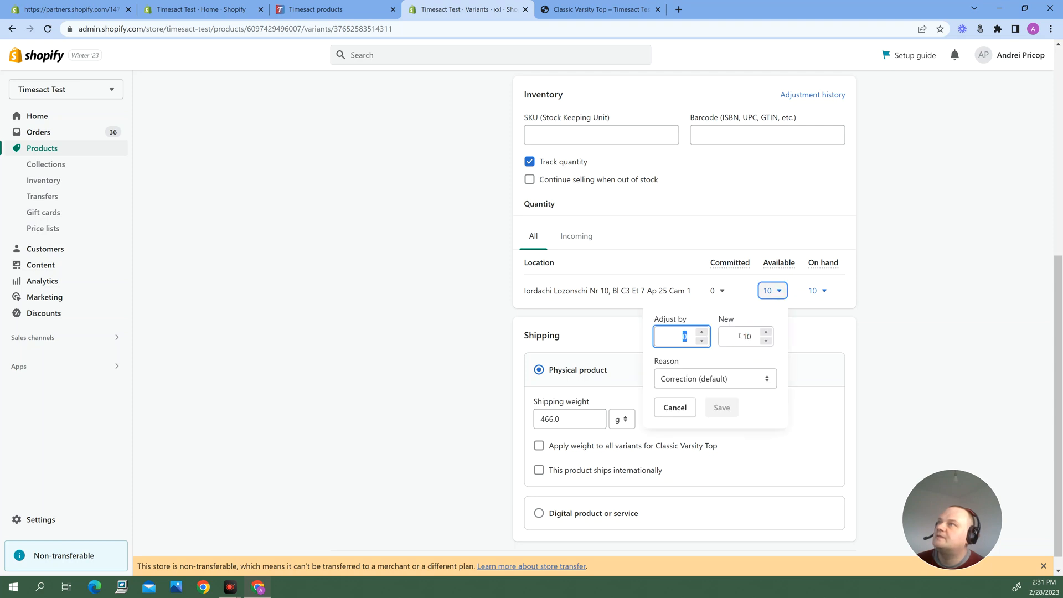
pyautogui.click(760, 333)
pyautogui.write('0')
pyautogui.click(722, 407)
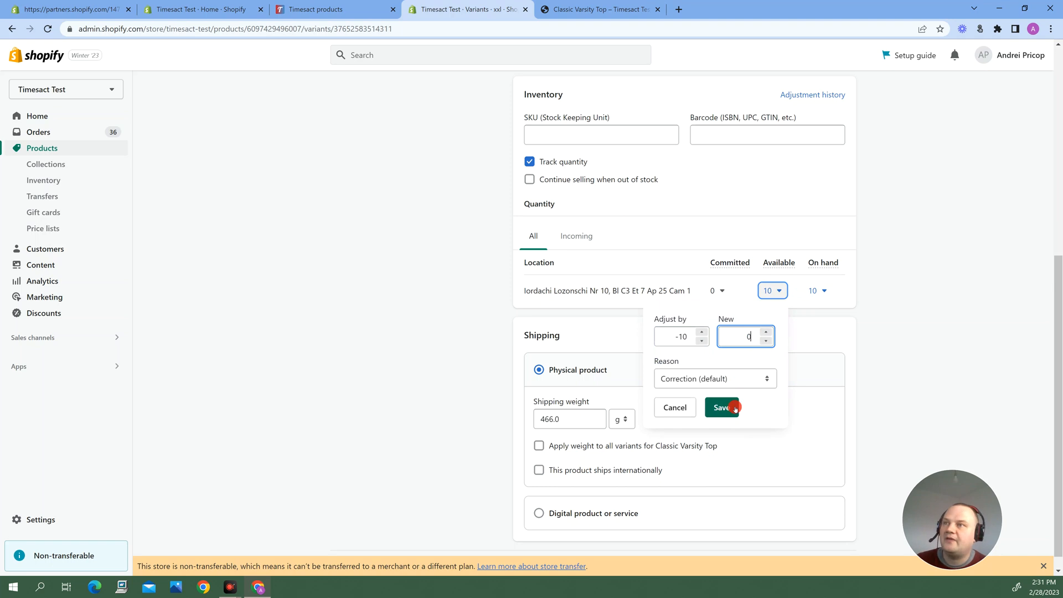
pyautogui.click(725, 407)
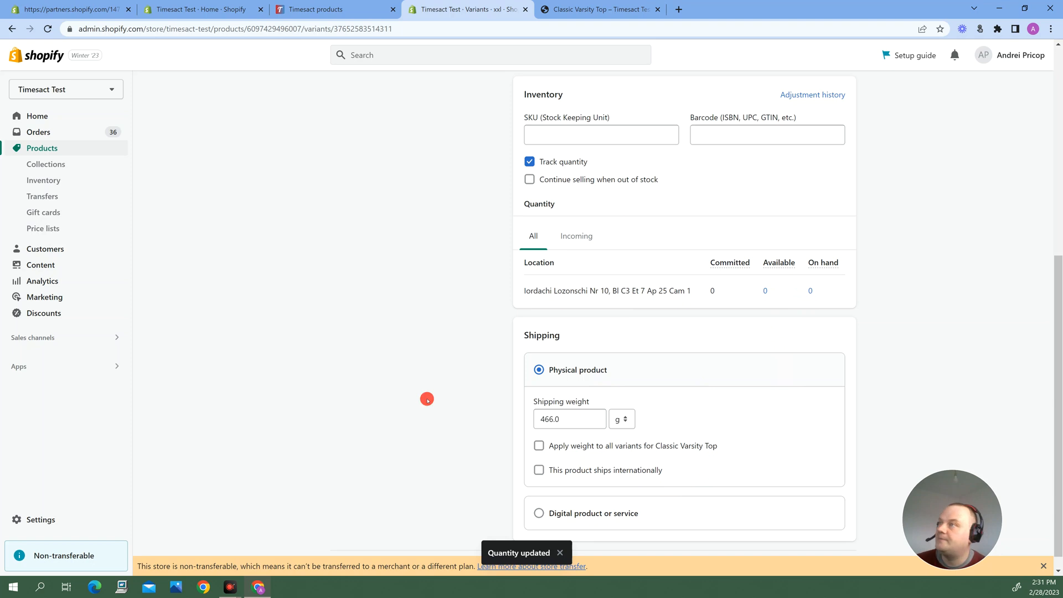
pyautogui.scroll(6, 432, 353)
pyautogui.scroll(-3, 484, 366)
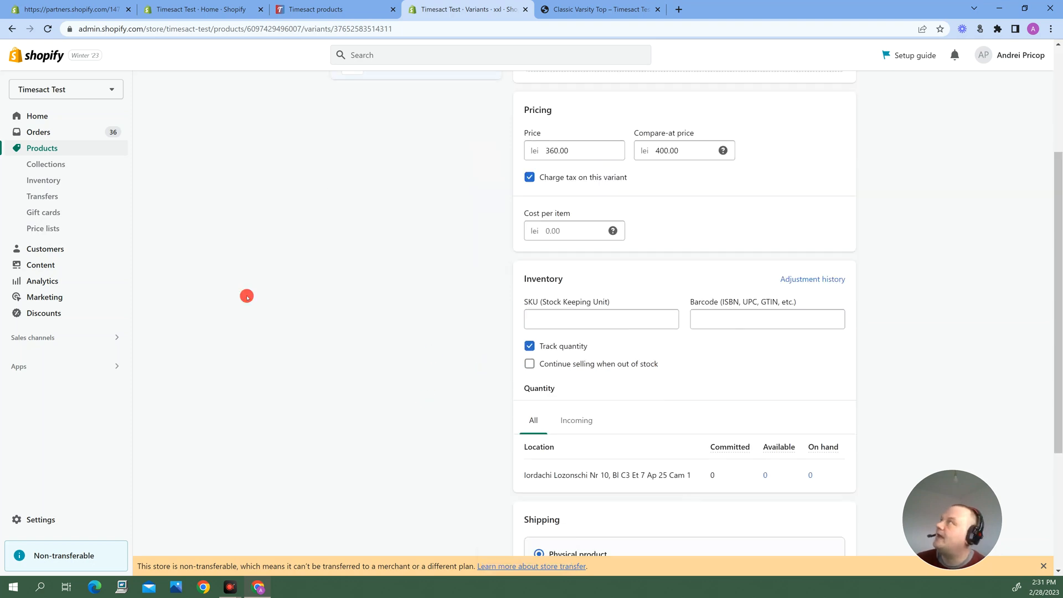
# Switch to Timesact and check the xxl variant's status in the pre-order and In Stock product lists
pyautogui.click(344, 2)
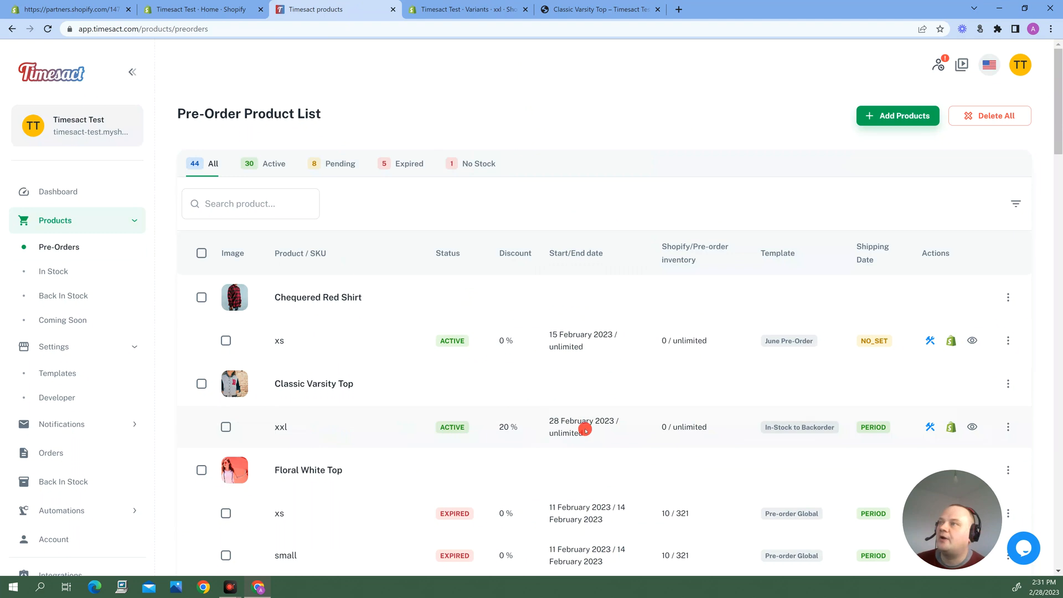
pyautogui.click(64, 275)
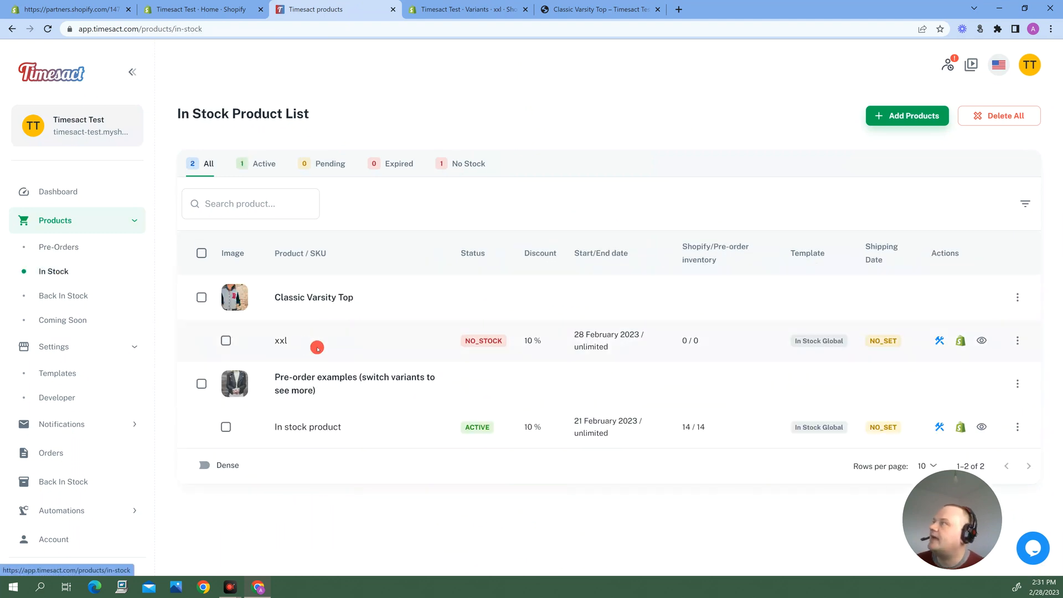
pyautogui.moveTo(490, 343)
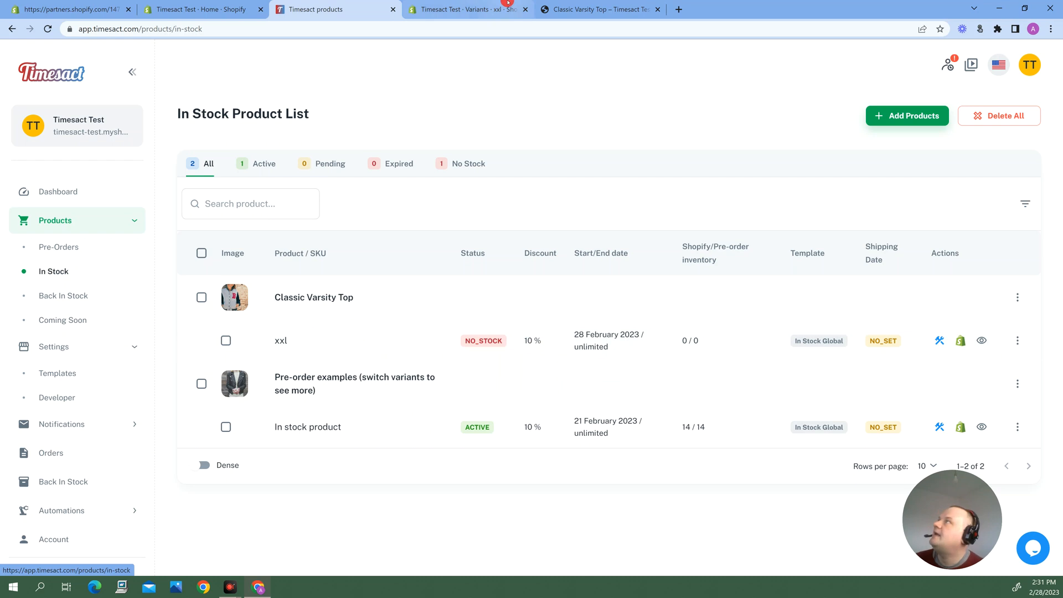
# Reload the Classic Varsity Top storefront page, add the backorder item to the cart, and dismiss the cart notification
pyautogui.click(573, 4)
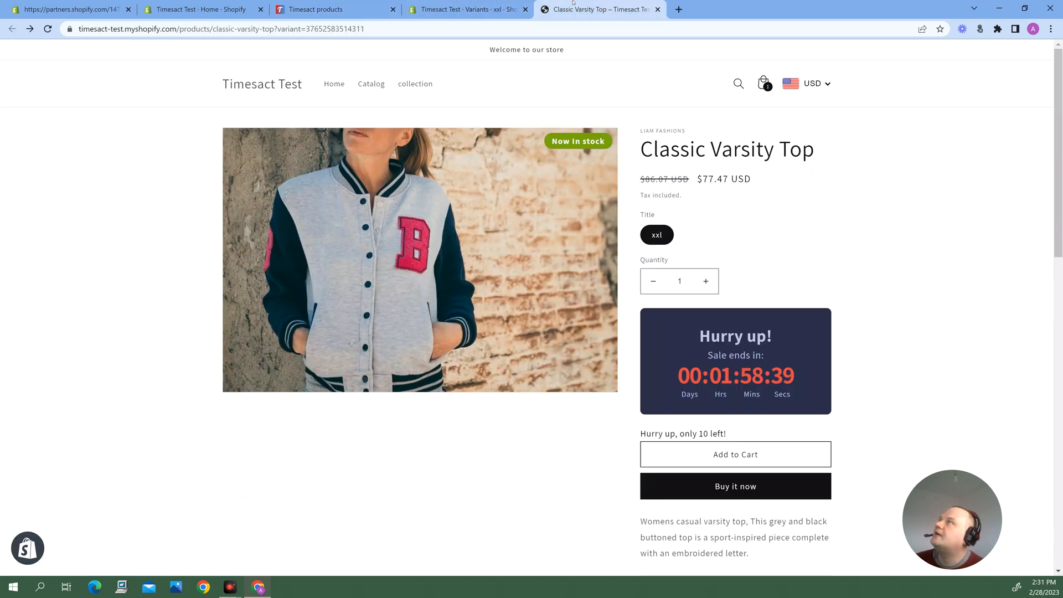
pyautogui.click(48, 29)
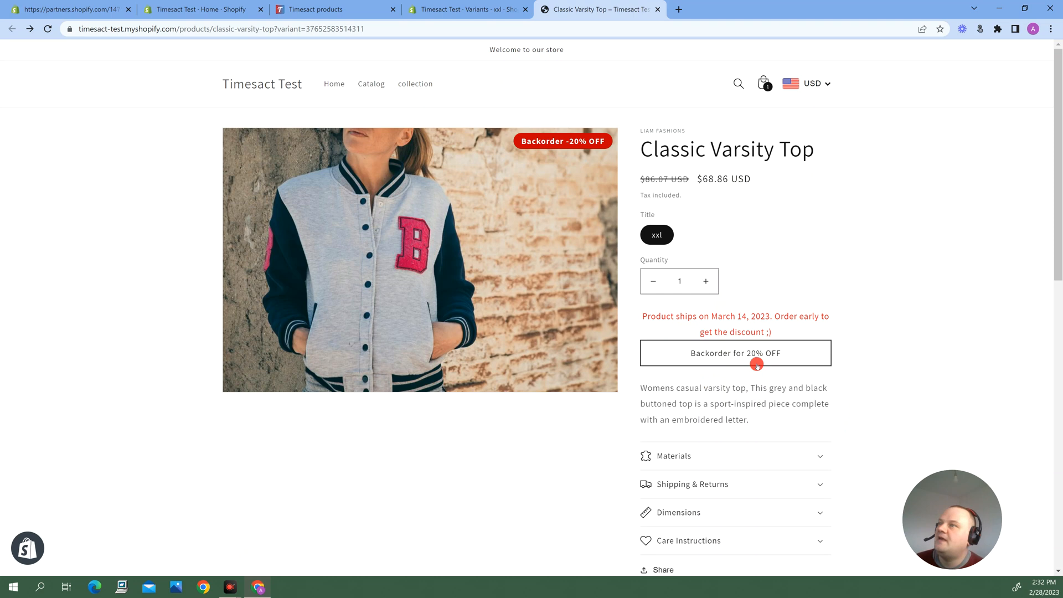
pyautogui.click(725, 355)
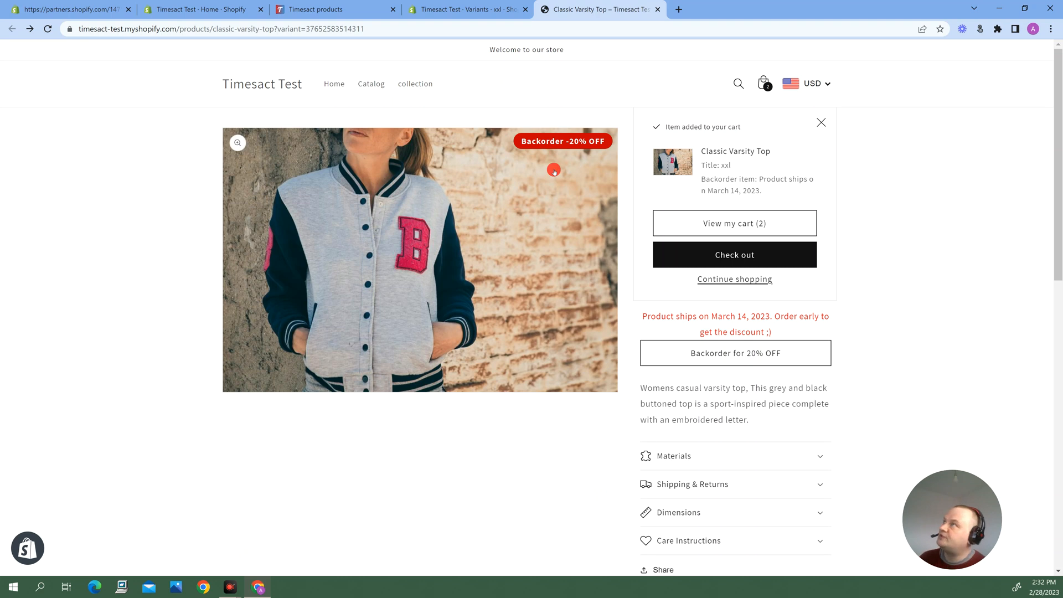
pyautogui.click(822, 122)
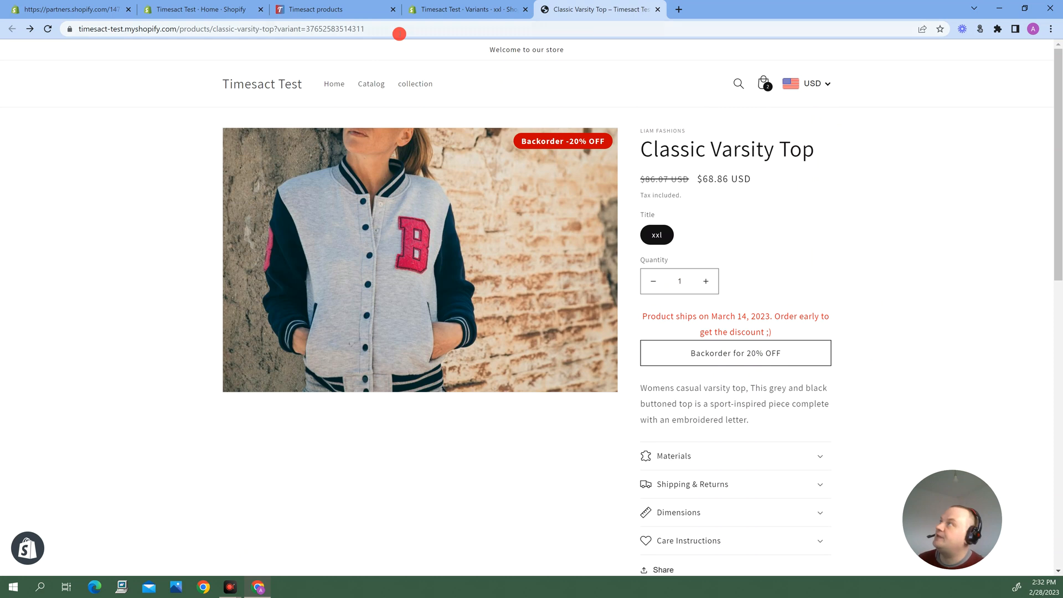
# In Shopify admin, set the xxl variant's available inventory to 10 and save the quantity
pyautogui.click(447, 7)
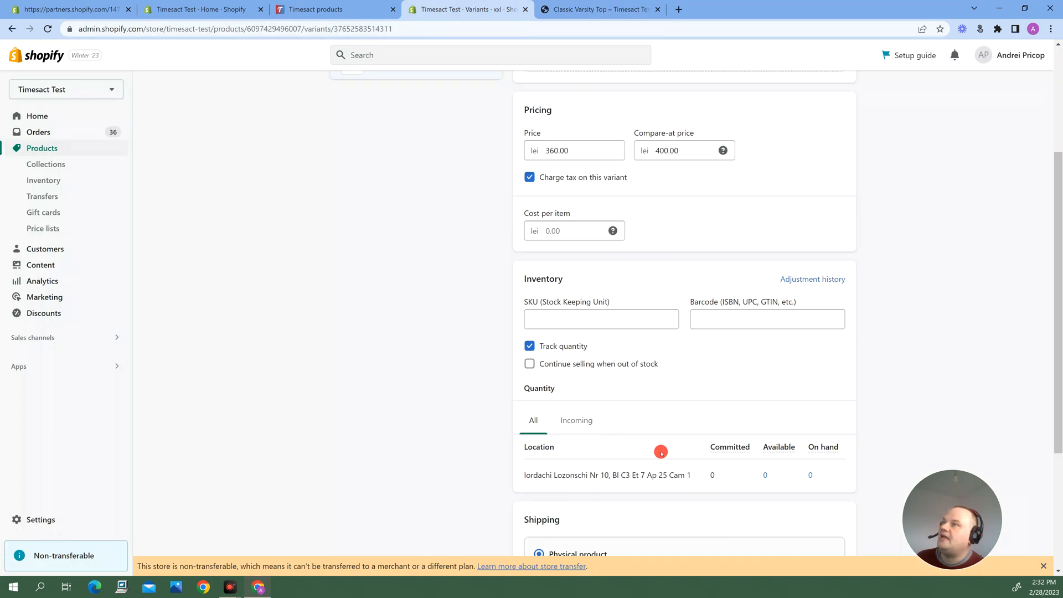
pyautogui.scroll(-2, 742, 427)
pyautogui.click(767, 290)
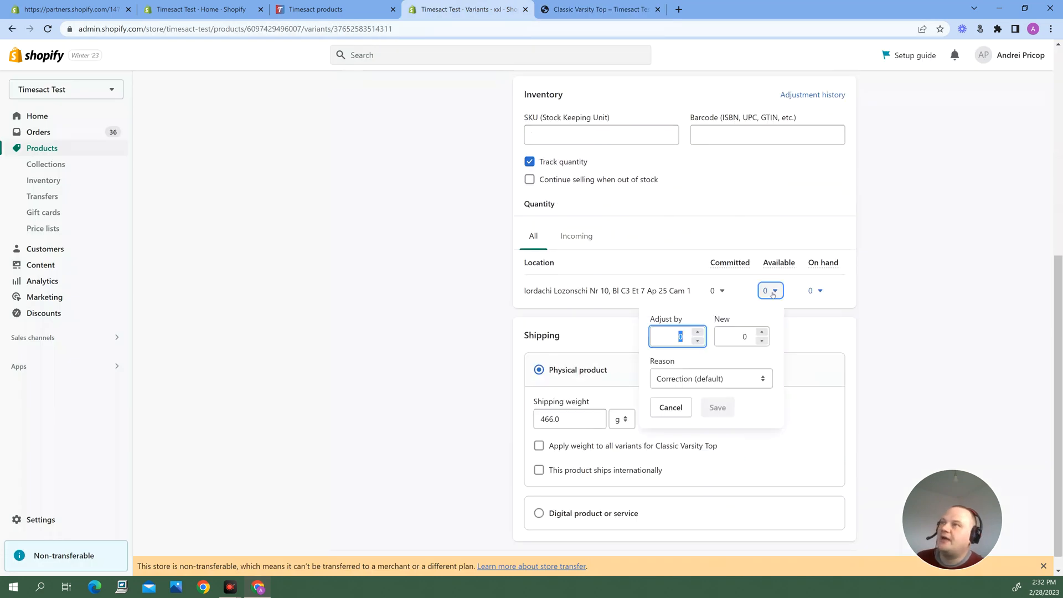
pyautogui.click(737, 336)
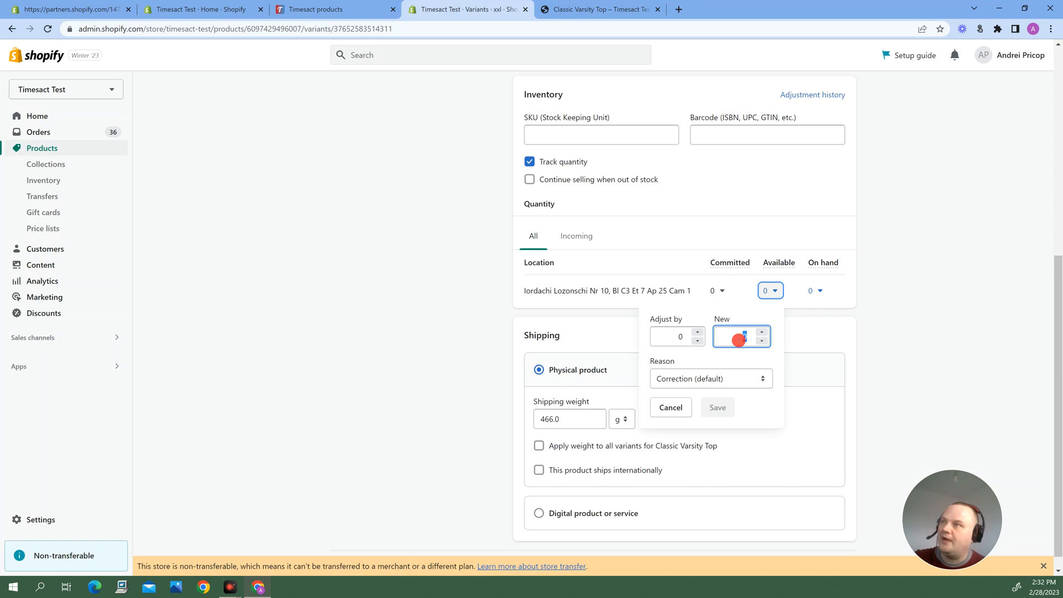
pyautogui.write('10')
pyautogui.click(718, 407)
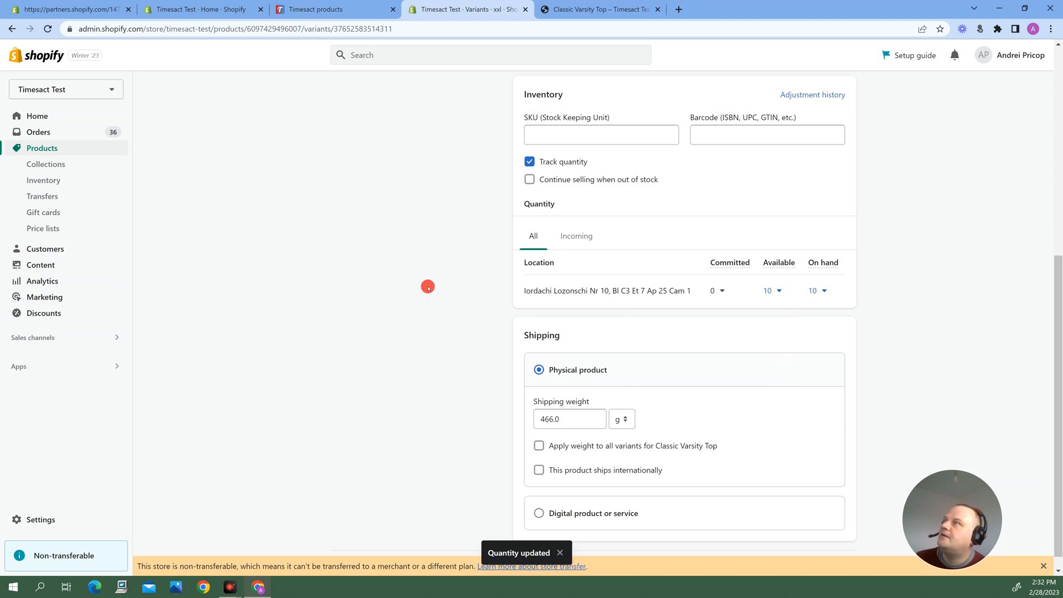
pyautogui.scroll(7, 428, 289)
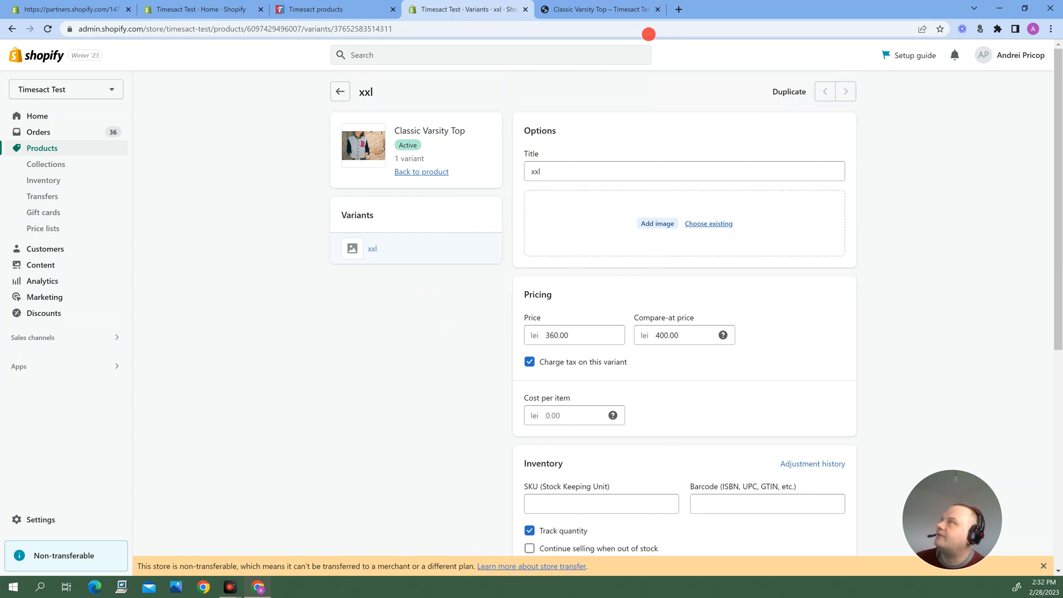
# Return to Timesact and check Classic Varsity Top's status in the In Stock and pre-order product lists after restocking
pyautogui.click(352, 5)
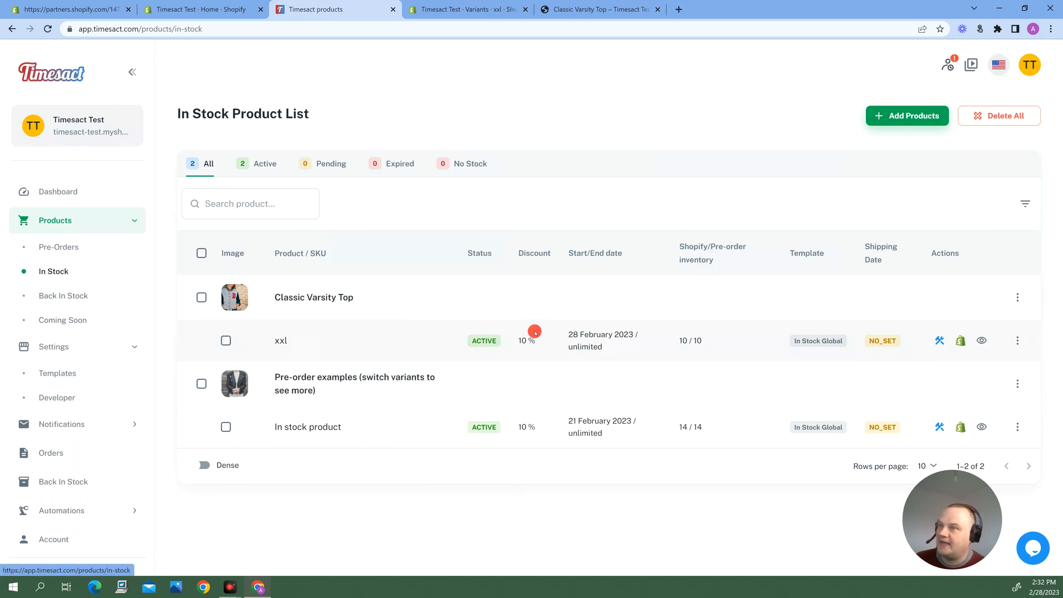
pyautogui.click(59, 251)
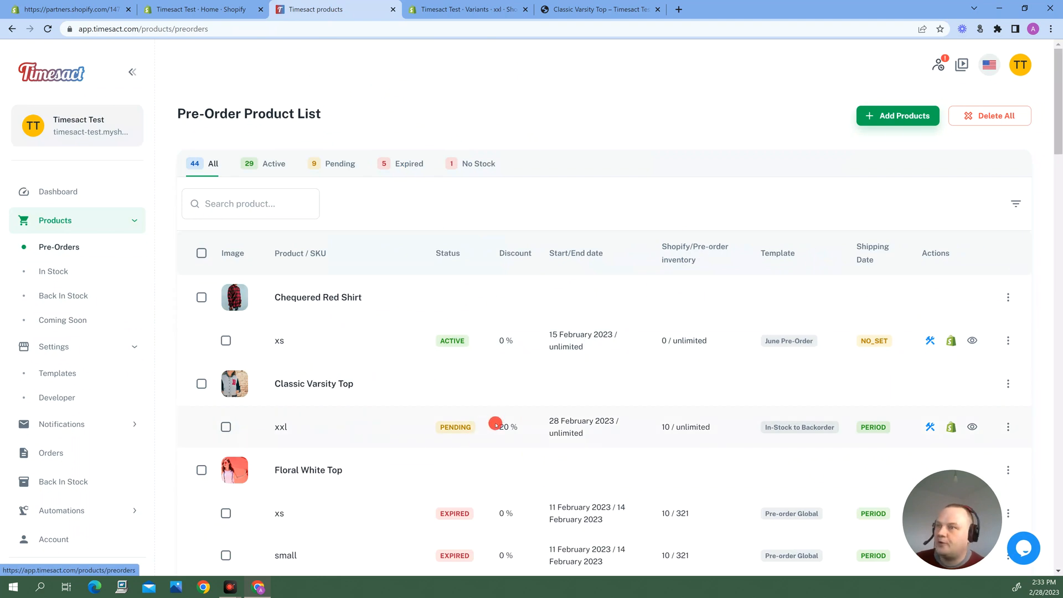
pyautogui.moveTo(474, 425)
# Reload the Classic Varsity Top storefront page to check its offer after restocking
pyautogui.click(601, 10)
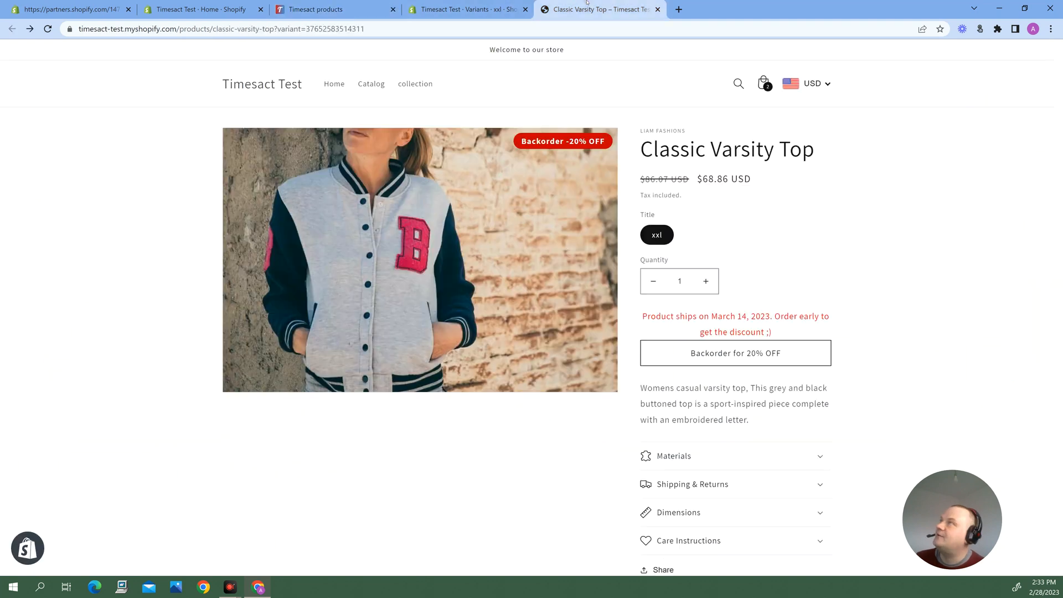
pyautogui.click(47, 29)
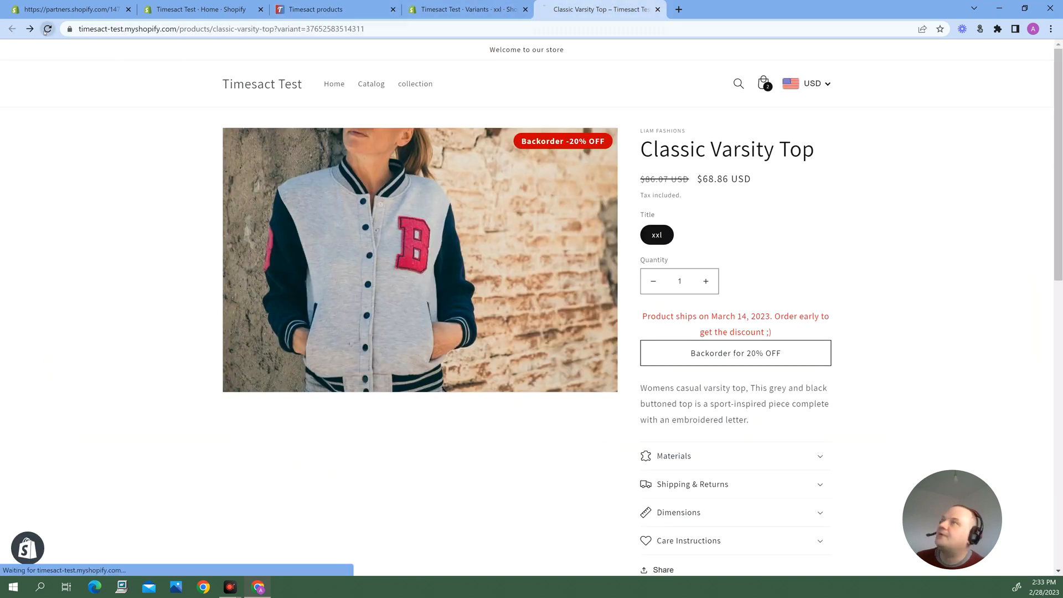